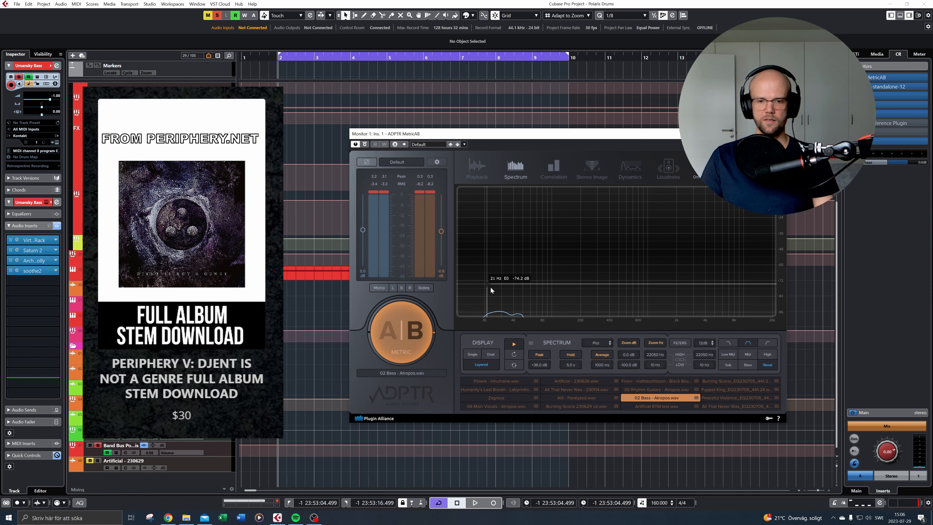
# Stop playback of the 02 Bass - Atropos.wav reference and switch MetricAB to source A
pyautogui.press('space')
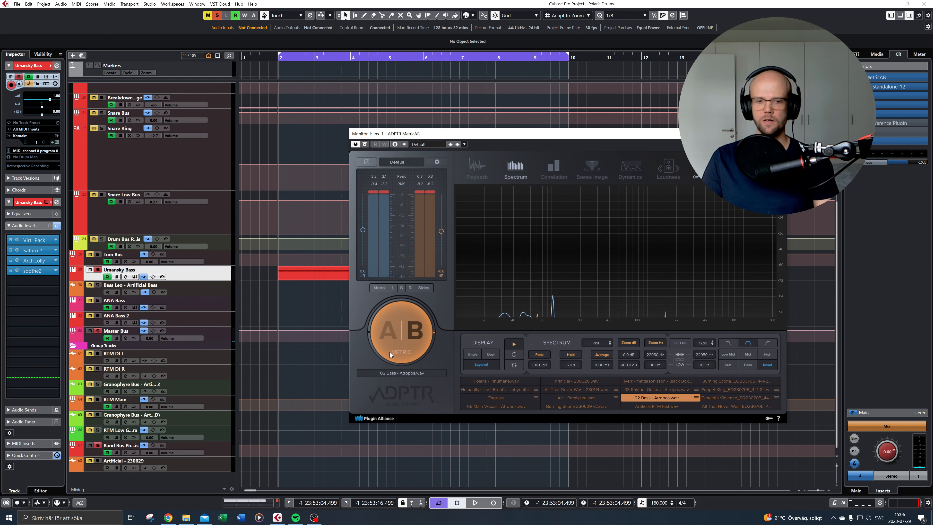
pyautogui.click(398, 336)
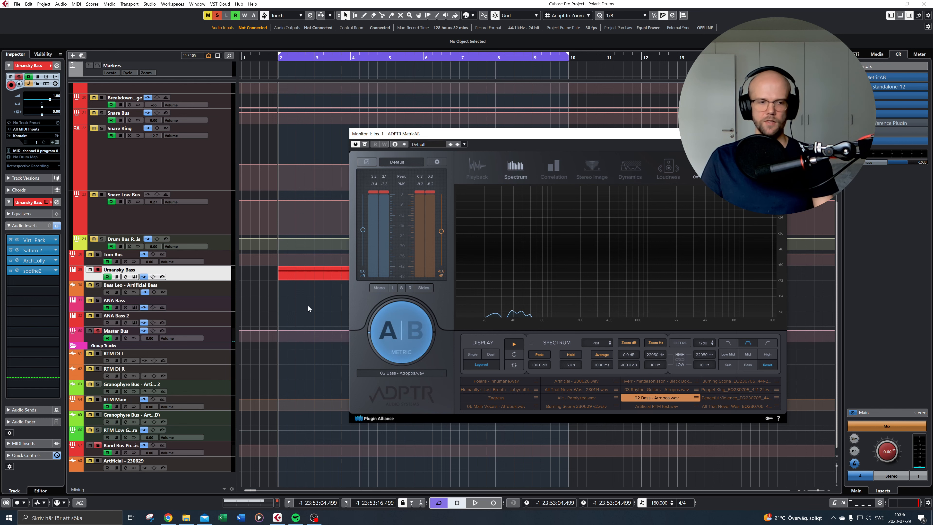
# Review the Virtual Mix Rack and Saturn 2 inserts on the Umansky Bass track, closing both plugin windows when done
pyautogui.moveTo(594, 137); pyautogui.dragTo(637, 142)
pyautogui.click(21, 240)
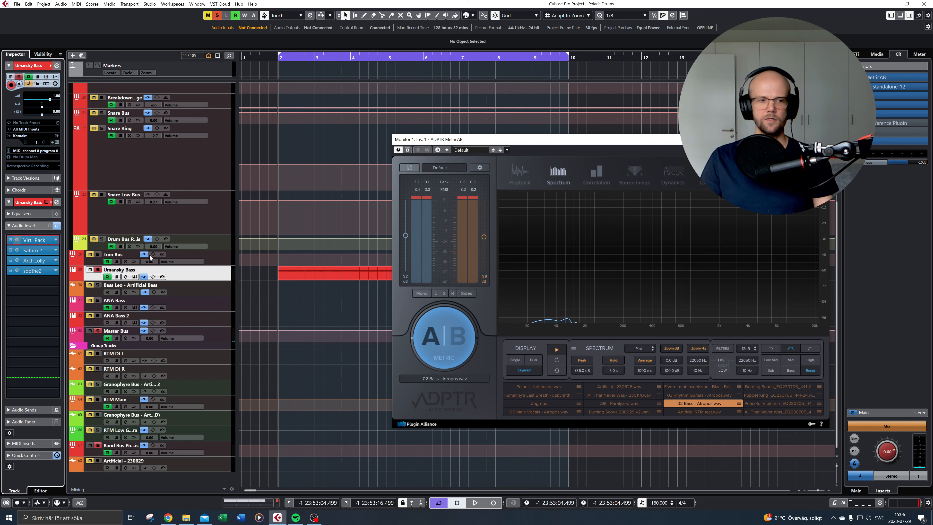
pyautogui.moveTo(328, 169); pyautogui.dragTo(521, 150)
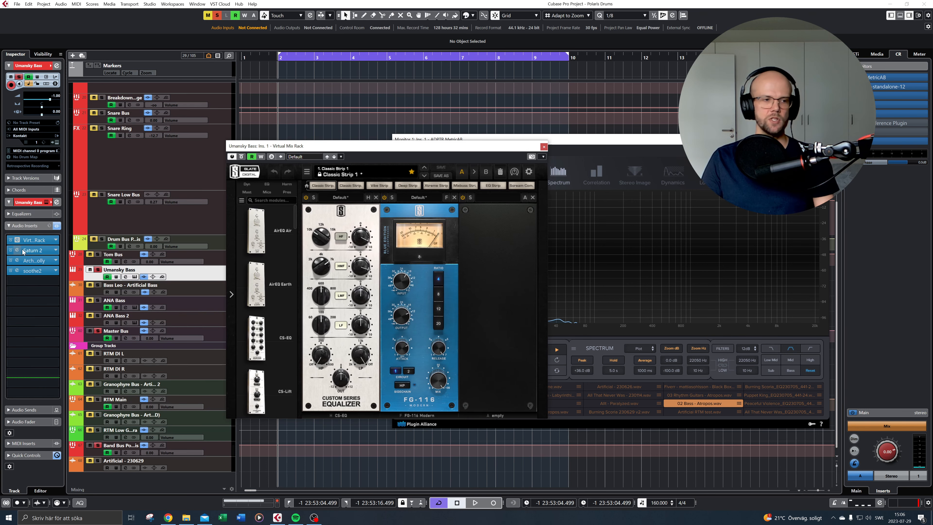
pyautogui.click(33, 250)
pyautogui.moveTo(436, 150); pyautogui.dragTo(592, 200)
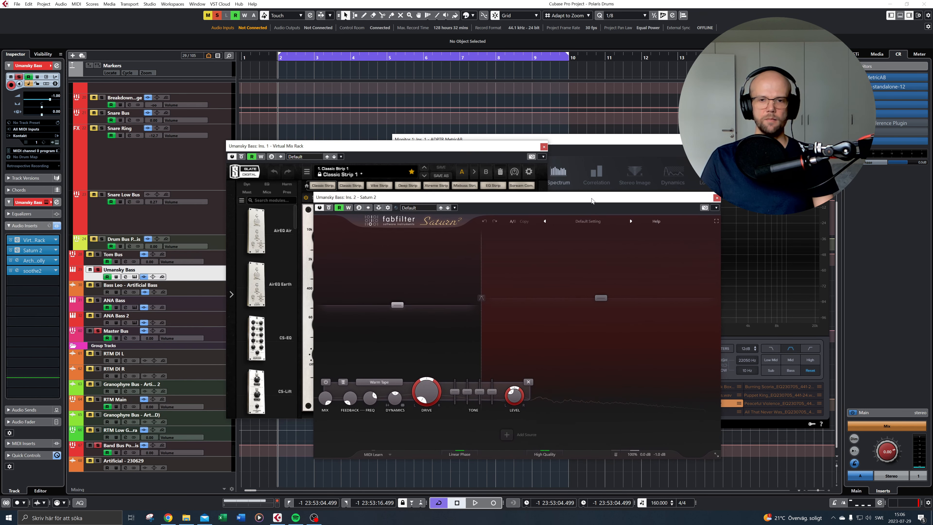
pyautogui.click(544, 147)
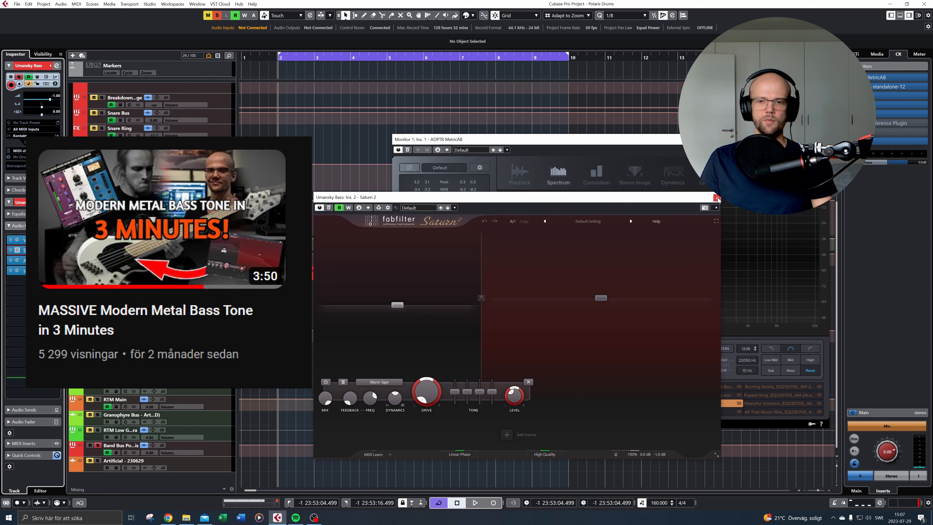
pyautogui.click(717, 197)
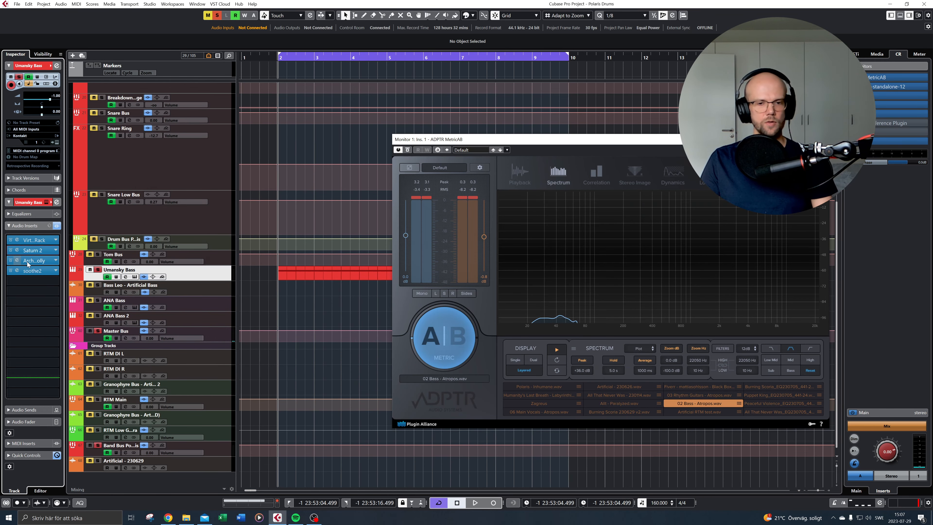
# Review the soothe2 insert on the Umansky Bass track, close it and bring the MetricAB window back into view
pyautogui.click(26, 271)
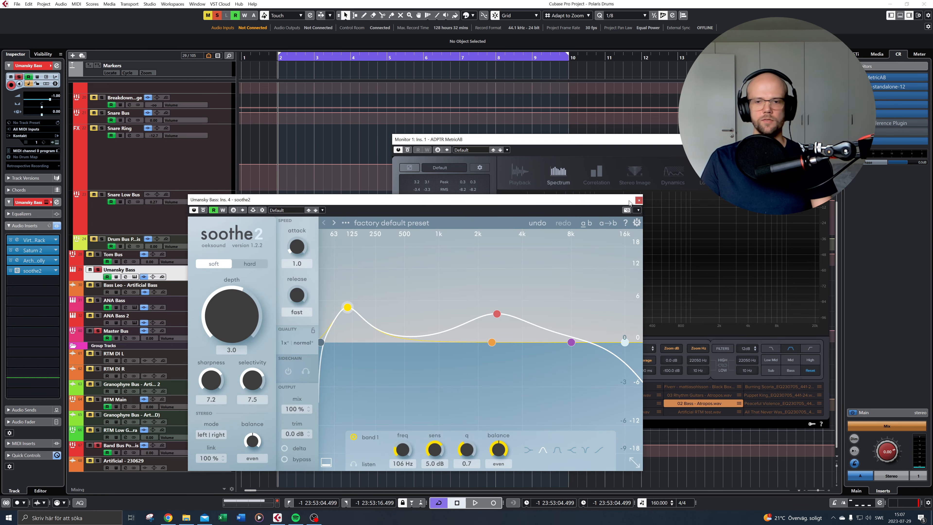
pyautogui.click(638, 200)
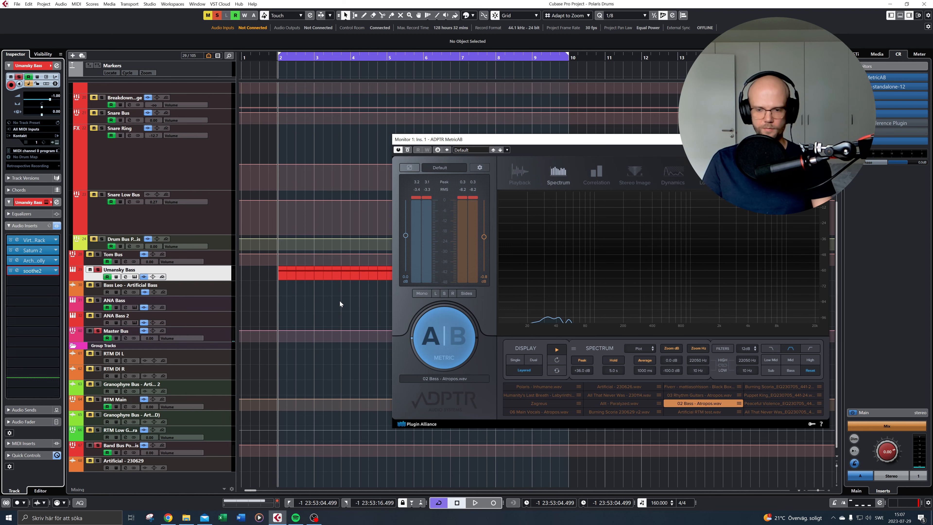
pyautogui.moveTo(575, 140); pyautogui.dragTo(514, 154)
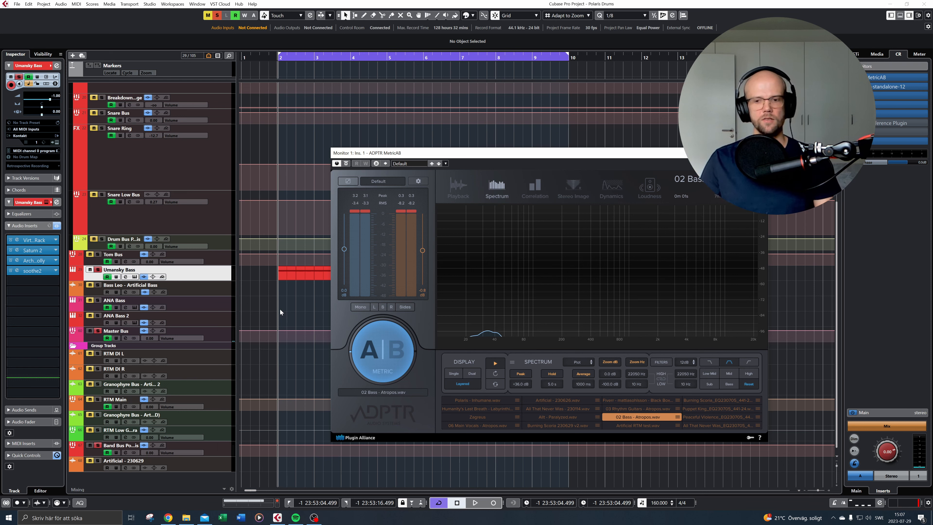
# Check the gain of the Atropos bass reference on MetricAB's Playback page and return to the Spectrum view
pyautogui.click(465, 182)
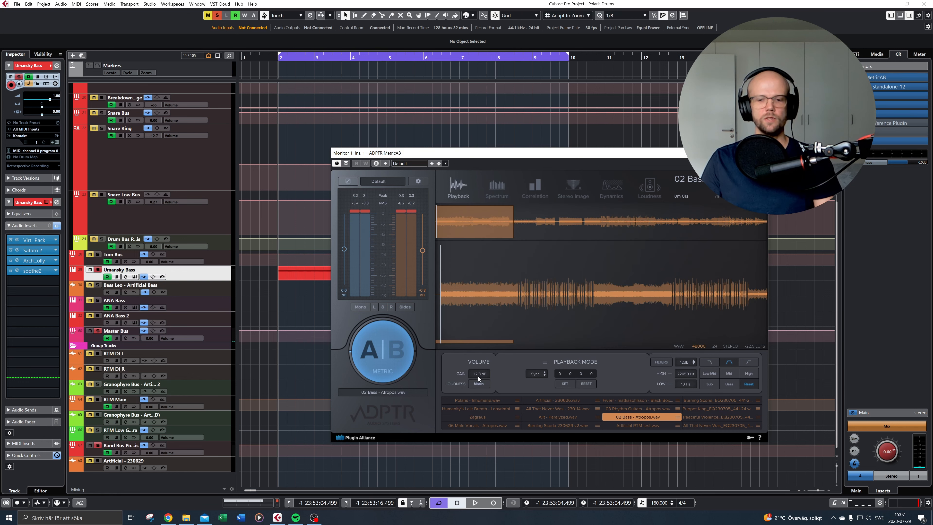
pyautogui.click(494, 187)
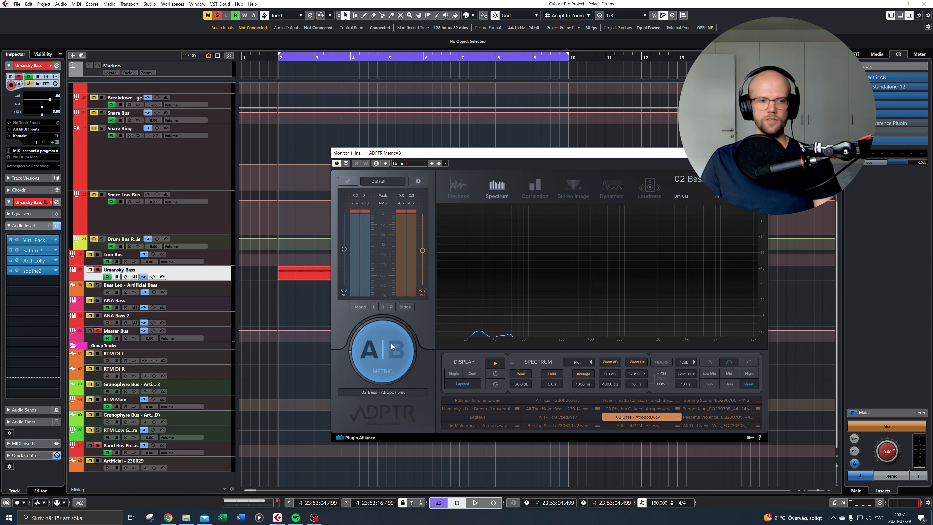
# Play the looped section and alternate between the A mix and the B reference to compare their bass spectra
pyautogui.press('space')
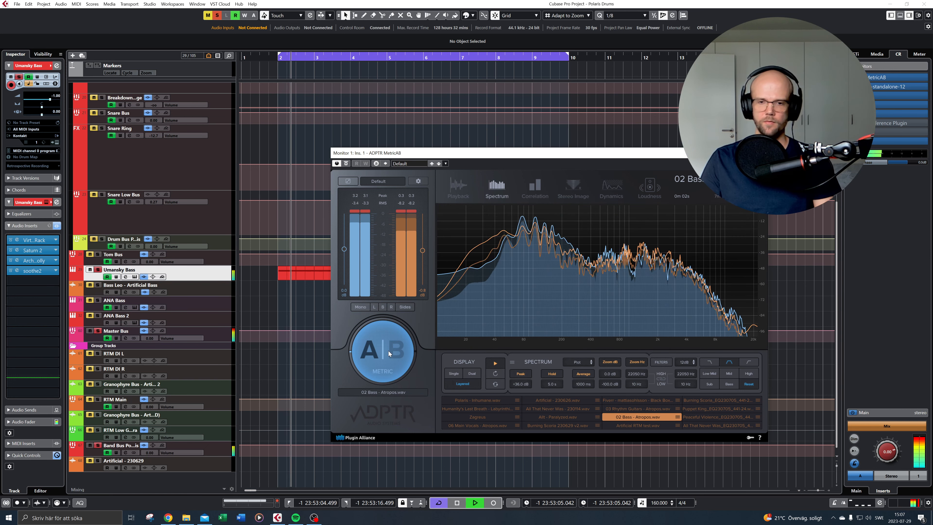
pyautogui.click(388, 351)
pyautogui.click(388, 350)
pyautogui.click(388, 350)
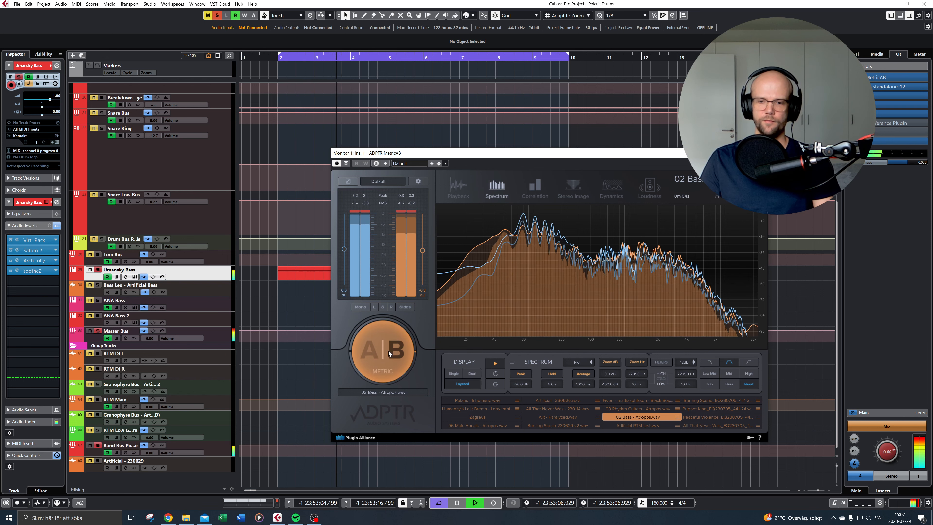
pyautogui.click(389, 351)
pyautogui.press('space')
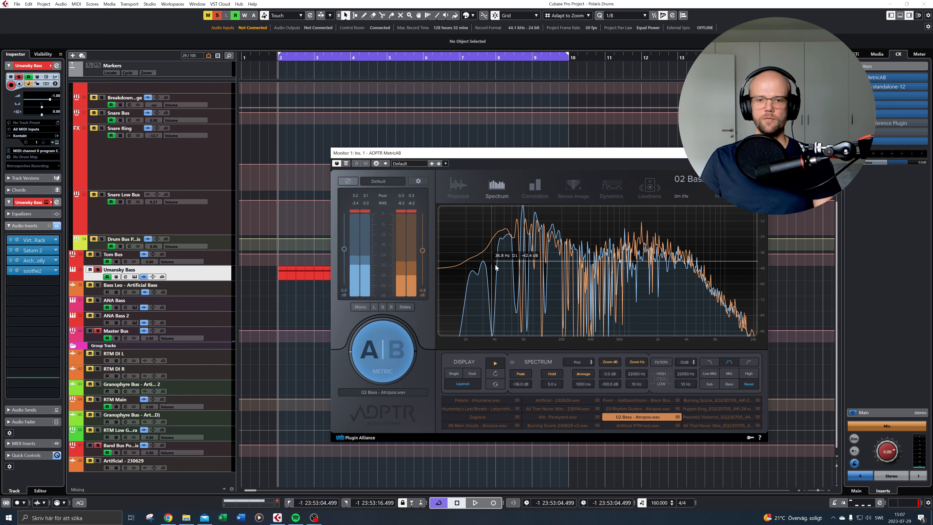
# Play the loop on source A and examine its low end around 50 Hz against the reference curve
pyautogui.click(396, 357)
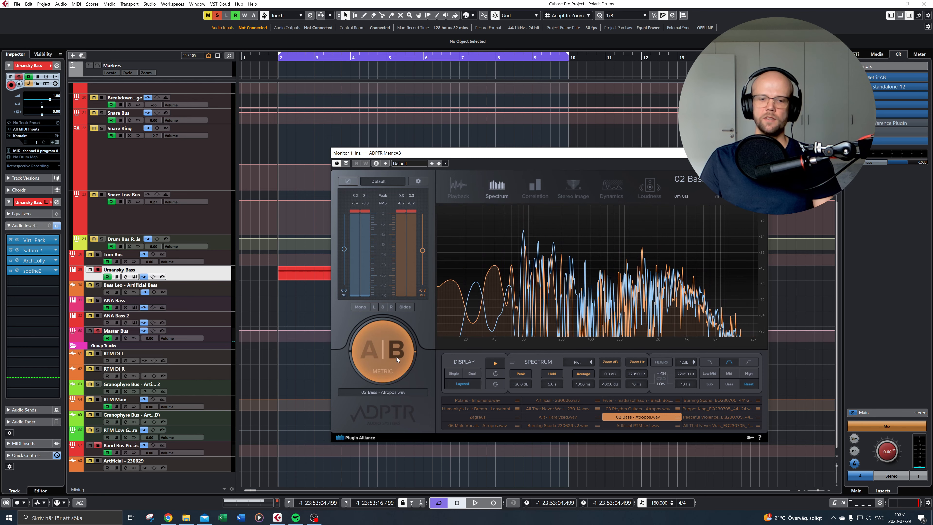
pyautogui.click(397, 356)
pyautogui.press('space')
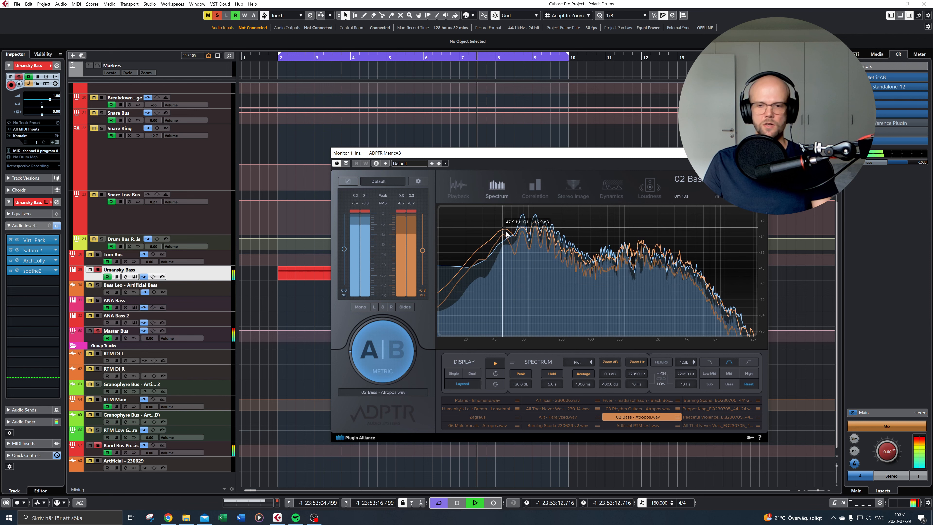
pyautogui.press('space')
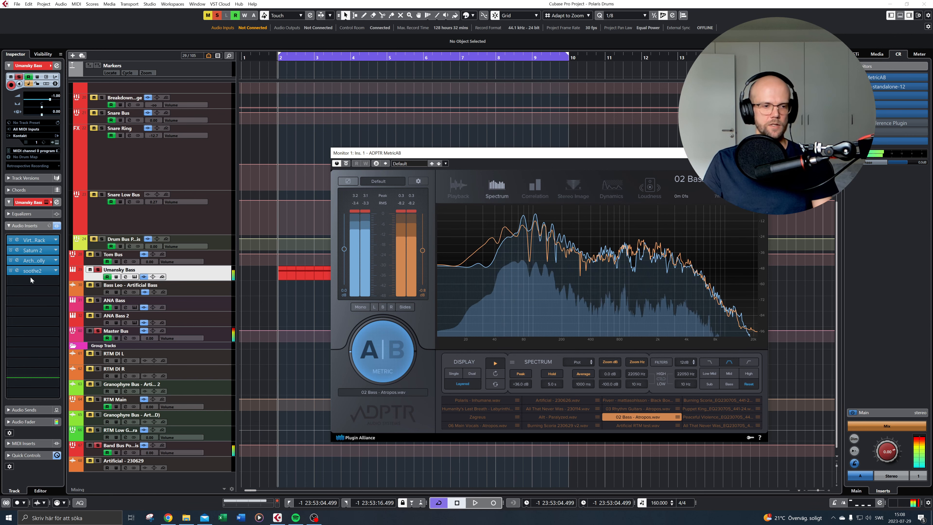
# Insert RBass Stereo after soothe2 on the Umansky Bass track and set its frequency to 50
pyautogui.click(31, 280)
pyautogui.press('Escape')
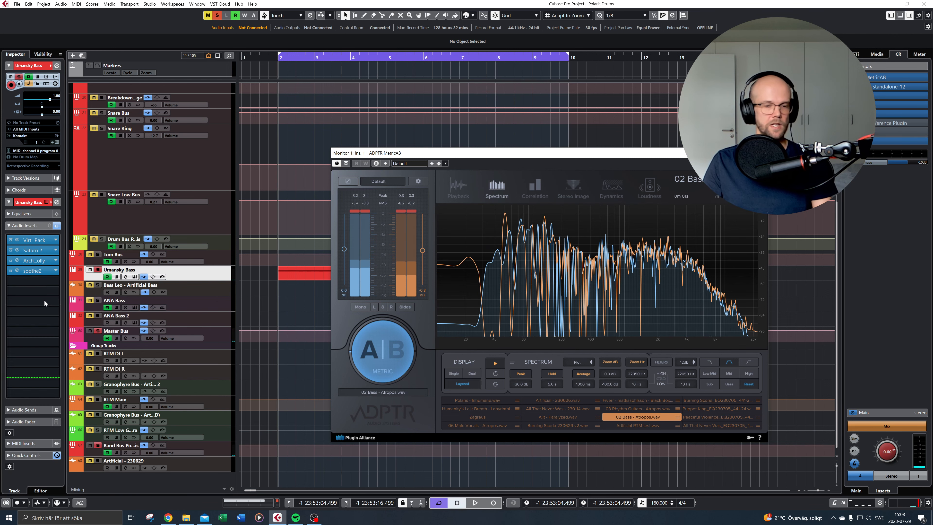
pyautogui.doubleClick(380, 377)
pyautogui.write('5')
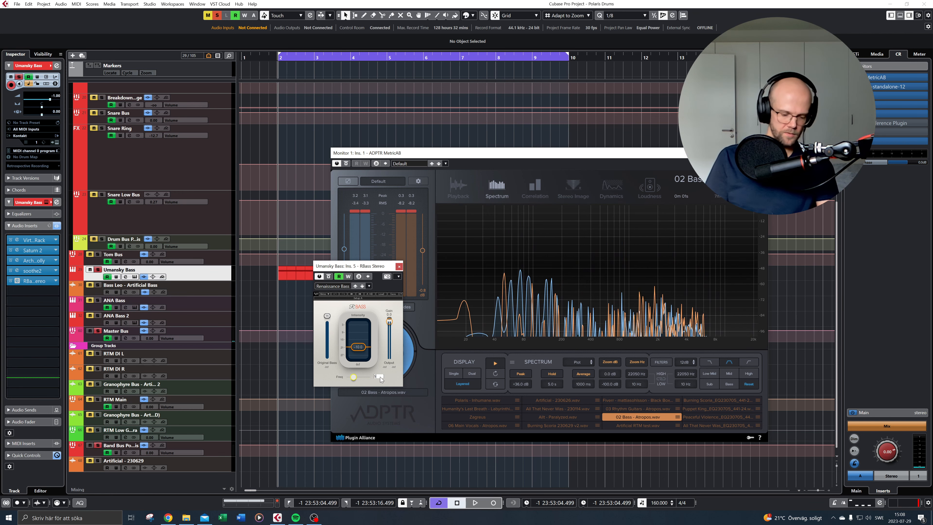
pyautogui.write('0')
pyautogui.press('Return')
pyautogui.moveTo(362, 270); pyautogui.dragTo(286, 268)
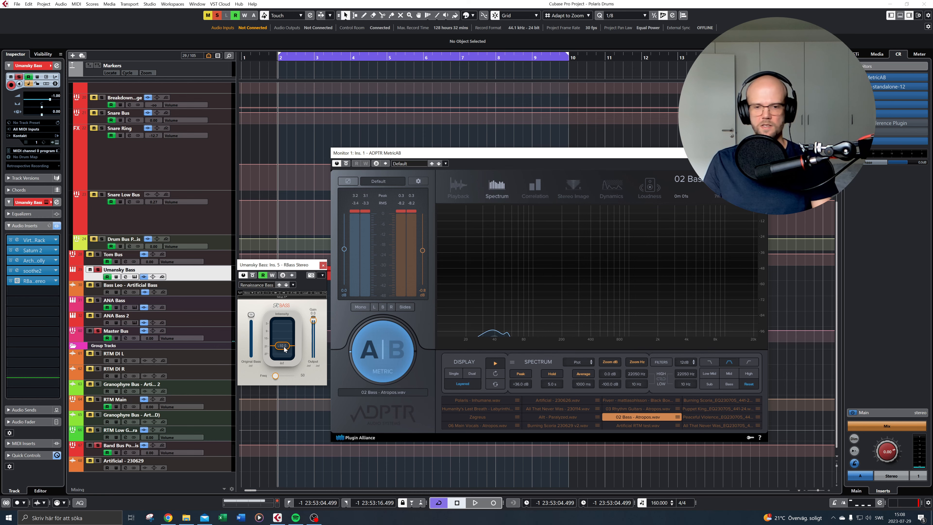
# Set the RBass intensity to -14 while the loop plays
pyautogui.press('space')
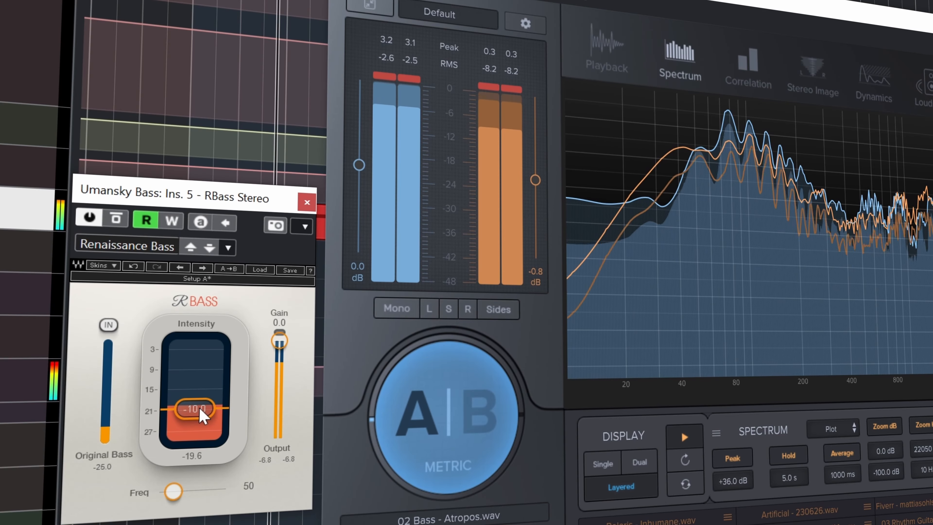
pyautogui.moveTo(199, 407); pyautogui.dragTo(200, 414)
pyautogui.click(200, 415)
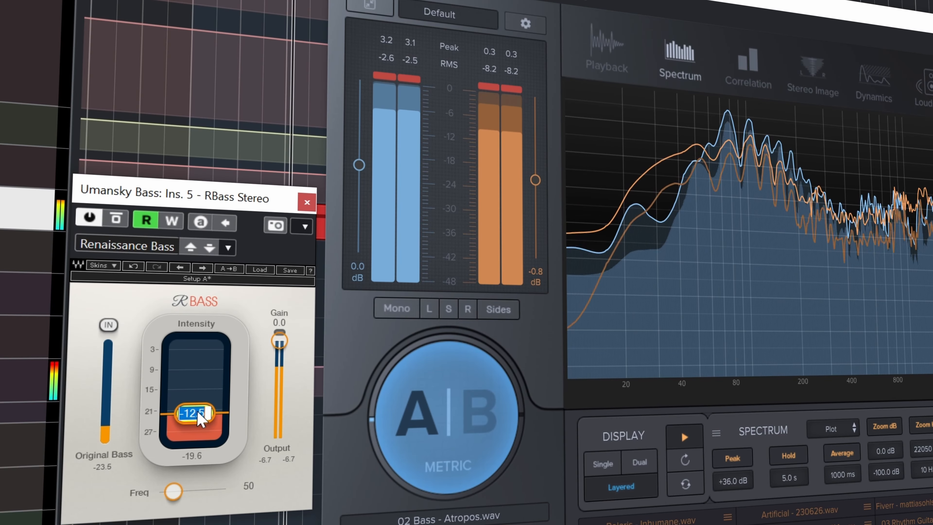
pyautogui.write('-14')
pyautogui.press('Return')
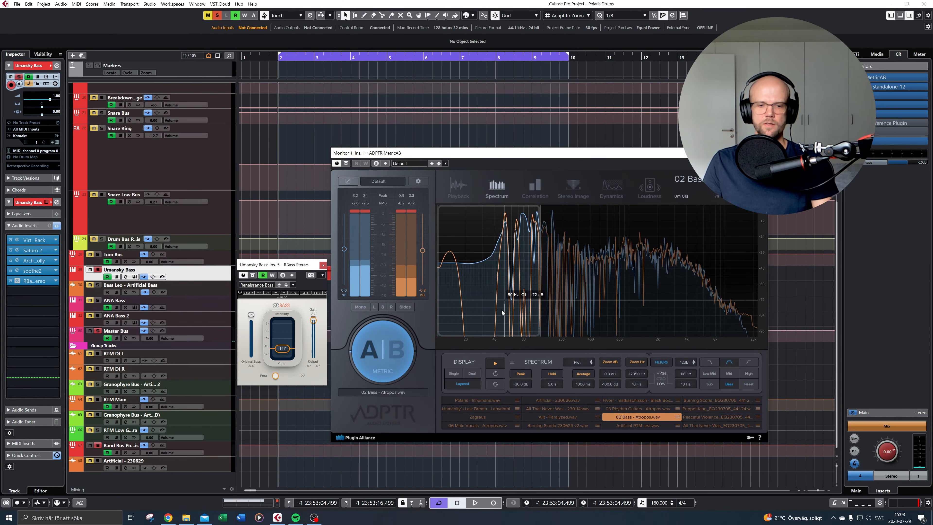
# Compare the RBass-processed bass with the reference through MetricAB's Bass filter limited to 118 Hz, and close the RBass window
pyautogui.click(390, 357)
pyautogui.press('space')
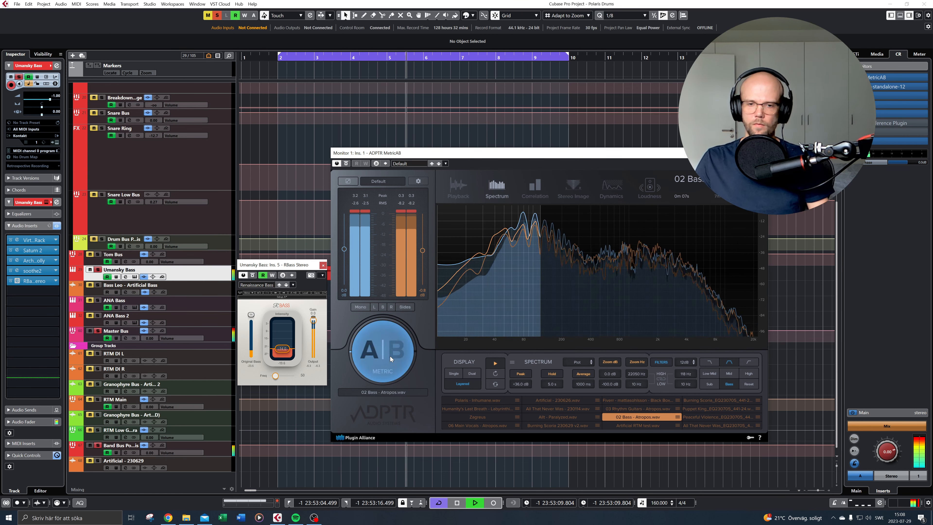
pyautogui.click(390, 355)
pyautogui.press('space')
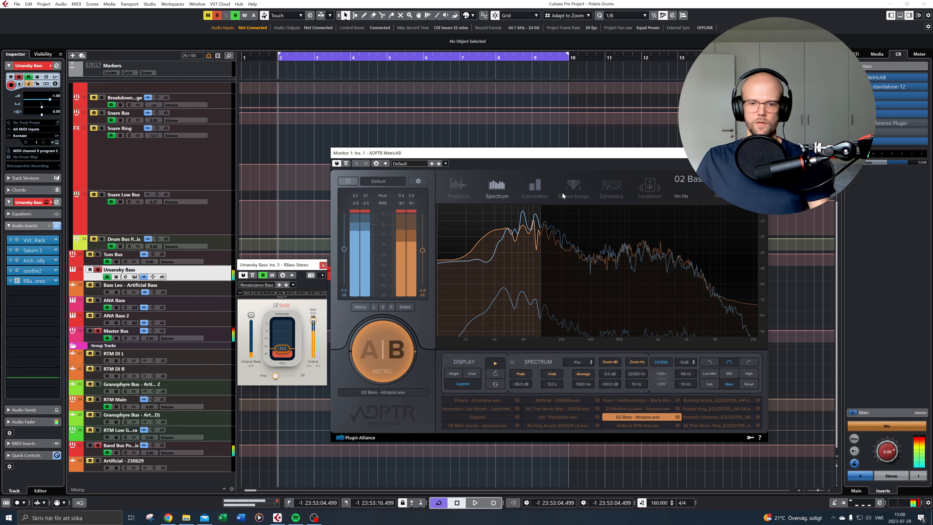
pyautogui.click(323, 265)
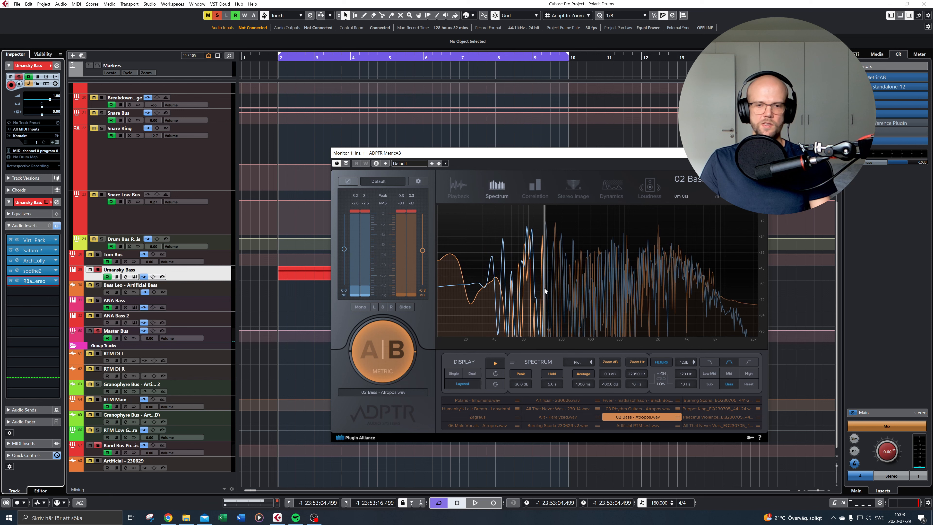
# With MetricAB's filter limit at 140 Hz and spectrum hold at 1.0 s, play the loop and alternate between both sources
pyautogui.scroll(-2, 552, 385)
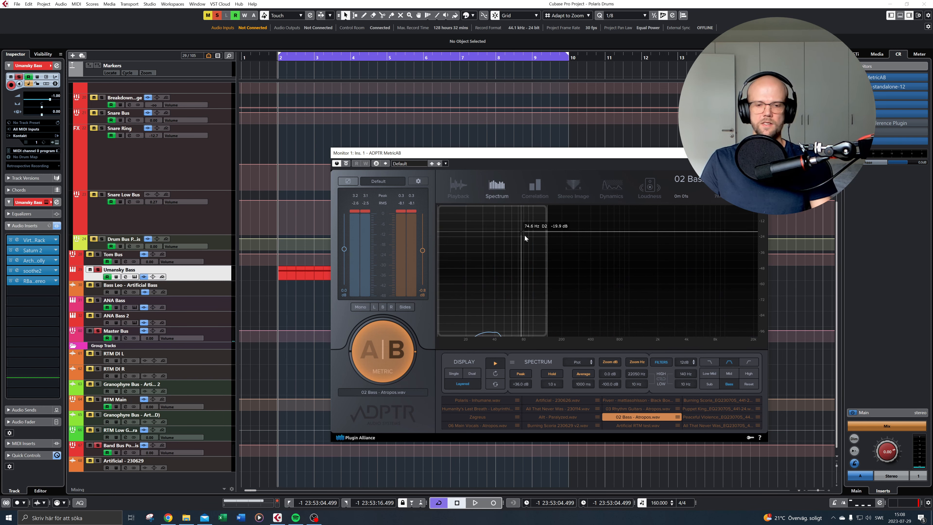
pyautogui.press('space')
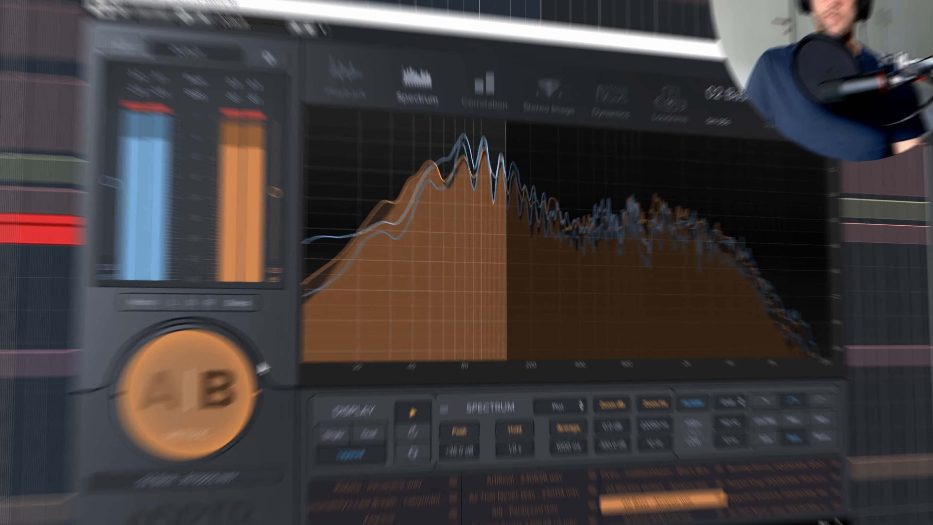
pyautogui.click(123, 426)
pyautogui.click(376, 353)
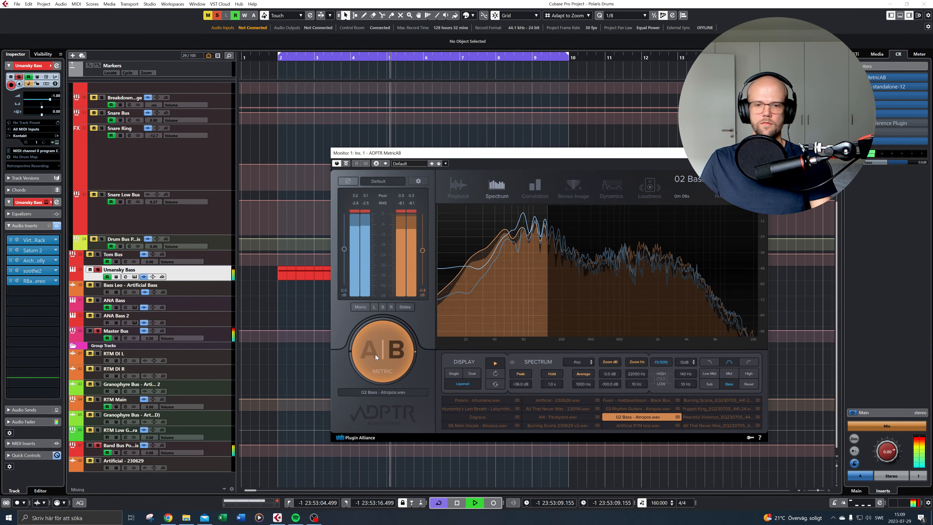
pyautogui.click(375, 354)
pyautogui.click(375, 354)
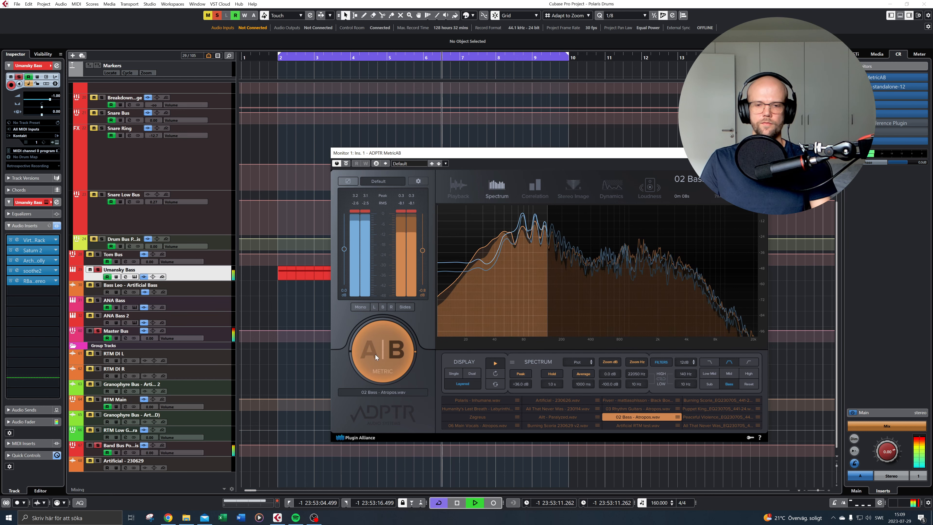
pyautogui.press('space')
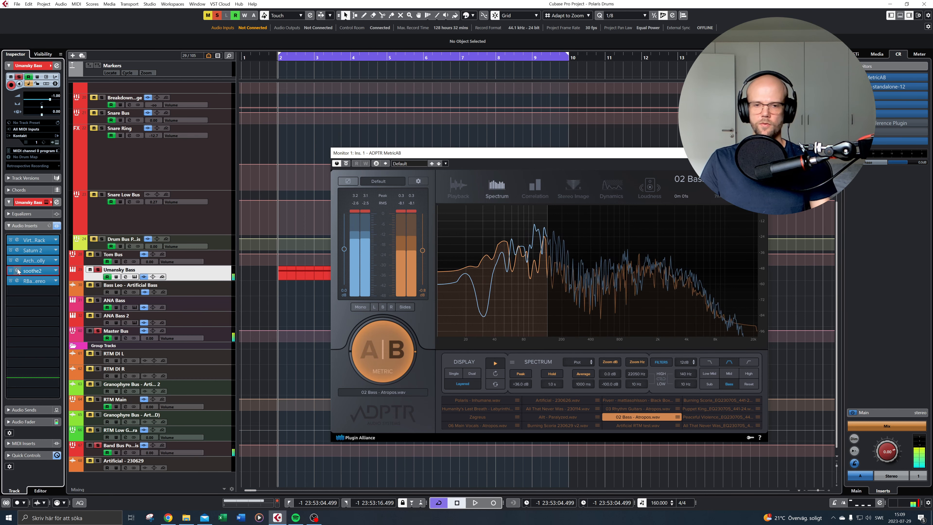
# In soothe2 on the Umansky Bass, set band 1 to 80 Hz with 7.5 dB sensitivity and sharpness to 8.0 during playback
pyautogui.click(17, 270)
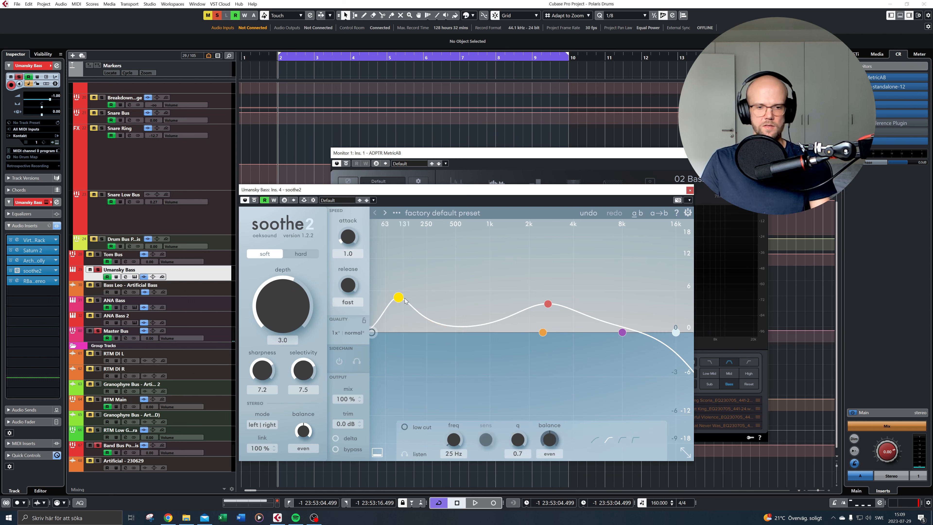
pyautogui.press('space')
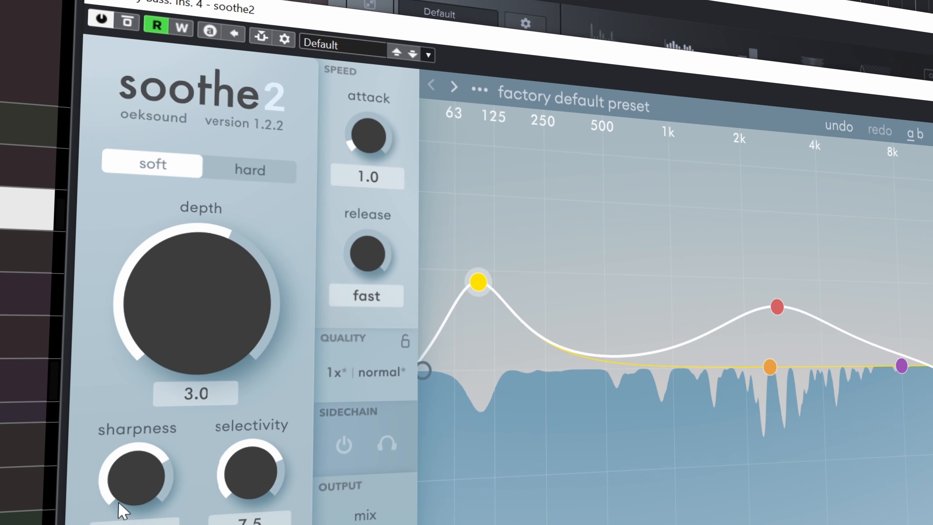
pyautogui.moveTo(480, 283); pyautogui.dragTo(467, 257)
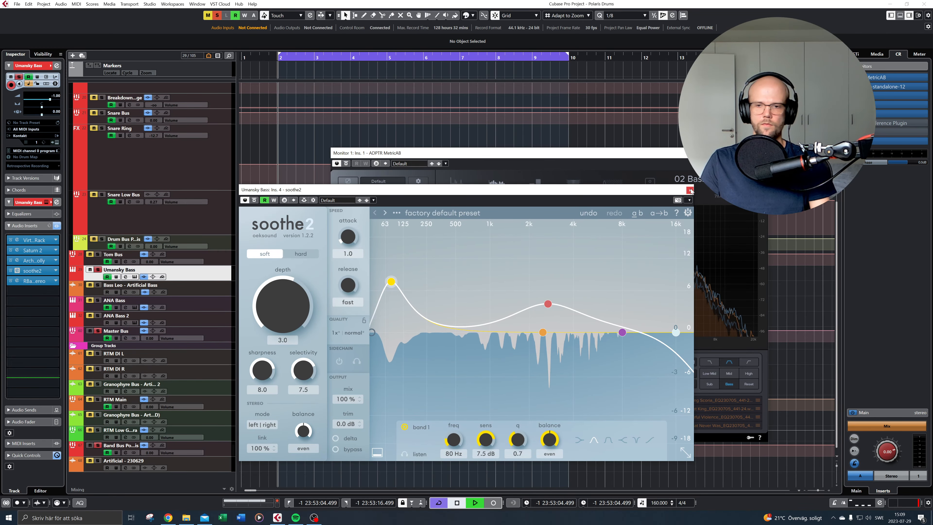
# Close soothe2 and alternate between the processed bass and the Atropos reference in MetricAB during playback
pyautogui.click(689, 189)
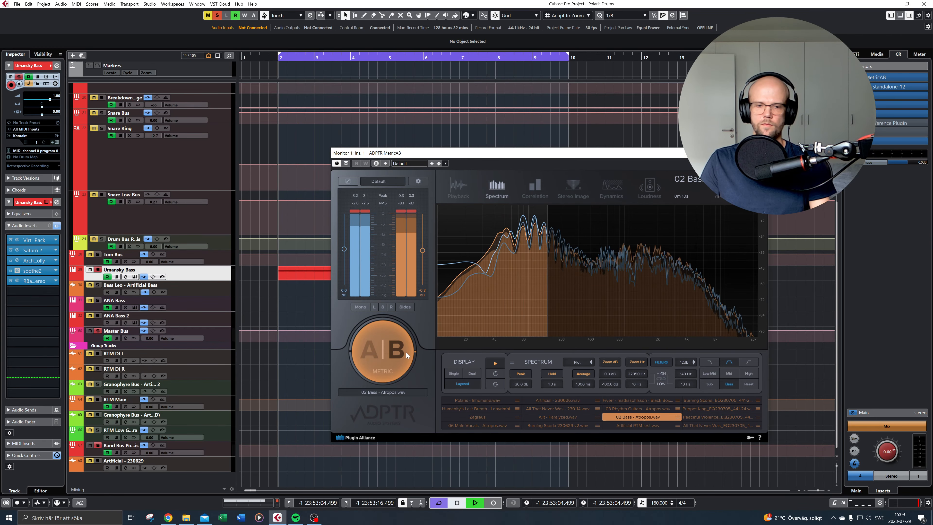
pyautogui.click(380, 354)
pyautogui.click(379, 354)
pyautogui.click(380, 354)
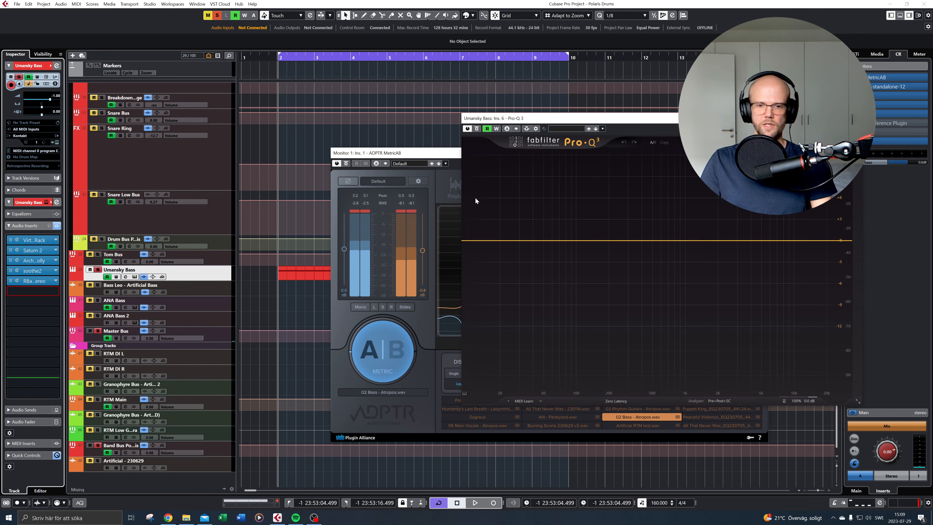
# In Pro-Q 3 on the Umansky Bass, add an 18 dB/oct low cut at about 35.6 Hz, and close MetricAB
pyautogui.click(510, 236)
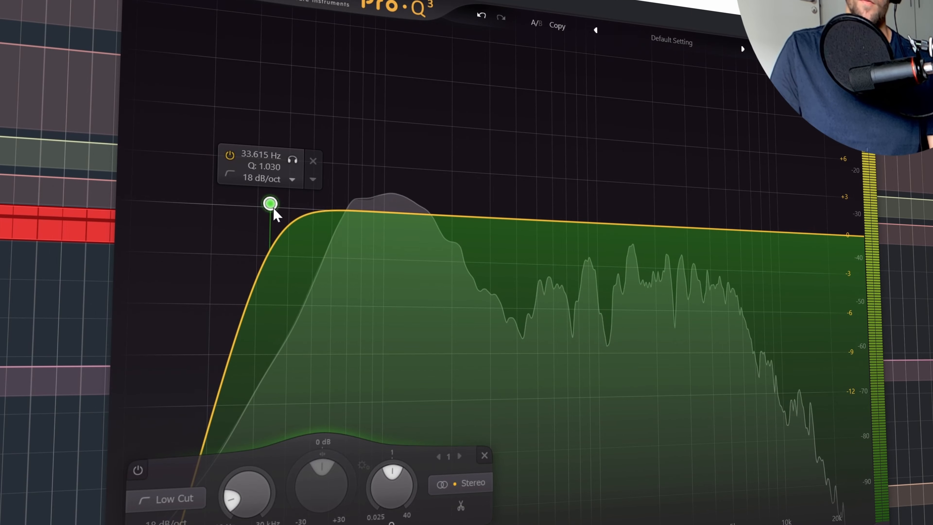
pyautogui.moveTo(273, 210); pyautogui.dragTo(279, 210)
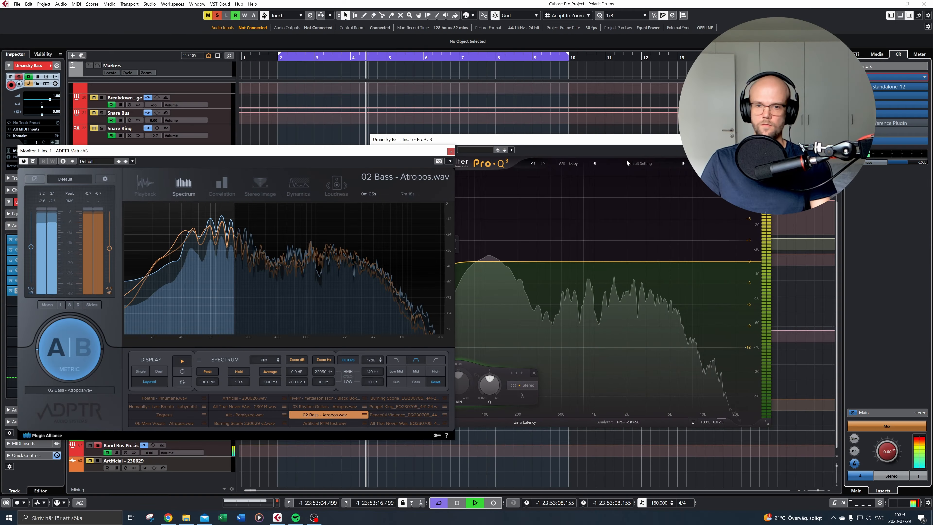
pyautogui.moveTo(626, 159); pyautogui.dragTo(658, 164)
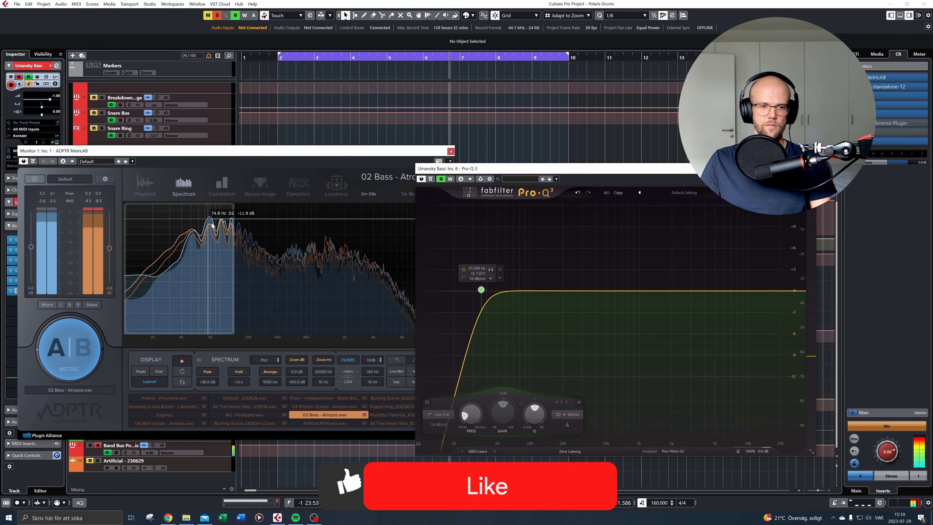
pyautogui.click(451, 151)
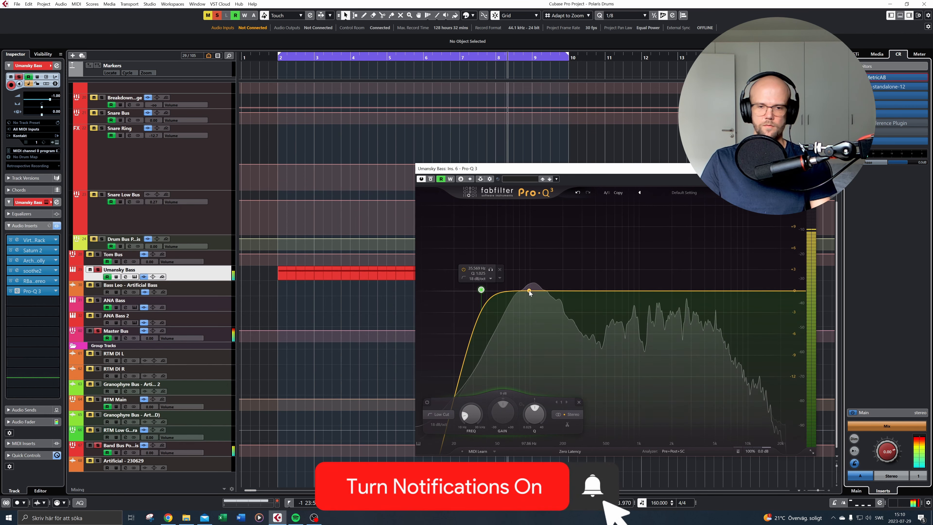
# Add a 24 dB/oct bell cut near 80 Hz in Pro-Q 3, audition it and set its gain to -2 dB
pyautogui.moveTo(530, 291)
pyautogui.mouseDown()
pyautogui.moveTo(524, 265)
pyautogui.moveTo(518, 303)
pyautogui.mouseUp()
pyautogui.scroll(5, 524, 265)
pyautogui.scroll(-2, 518, 303)
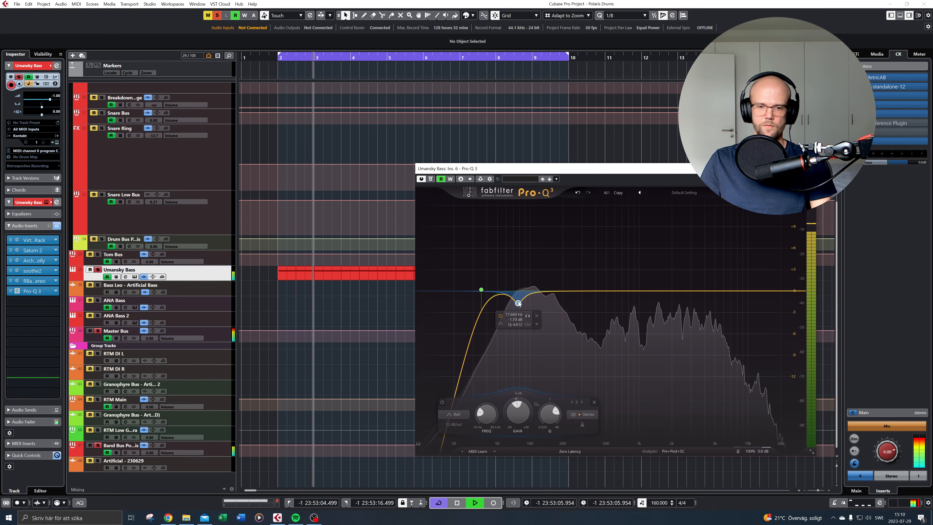
pyautogui.click(454, 425)
pyautogui.click(461, 441)
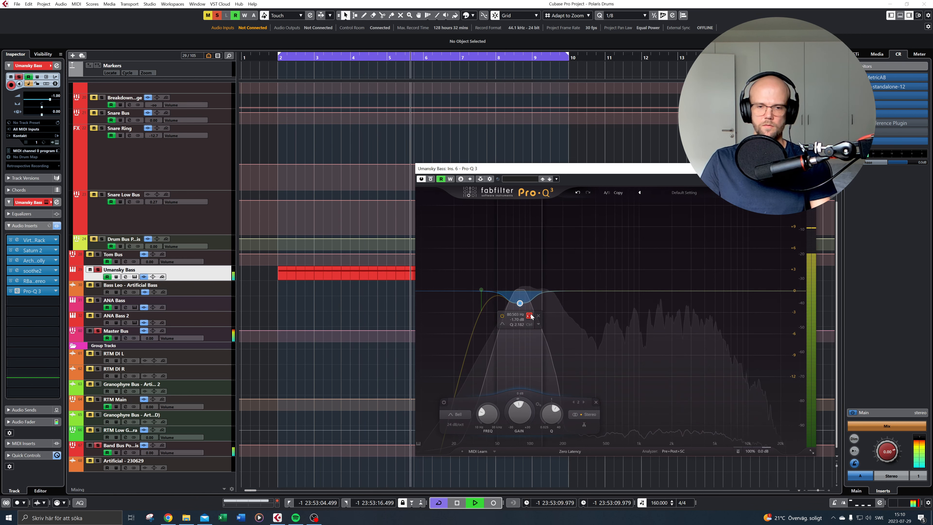
pyautogui.click(529, 315)
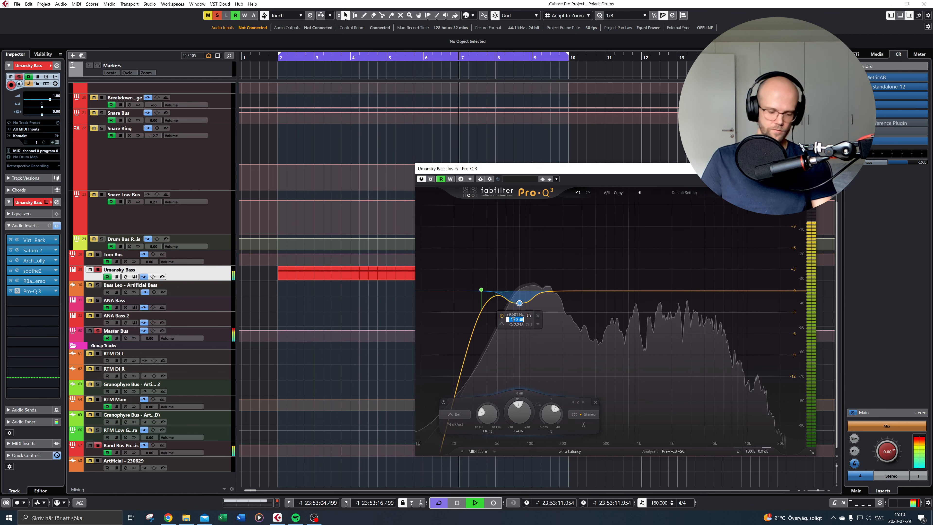
pyautogui.write('-2')
pyautogui.press('Return')
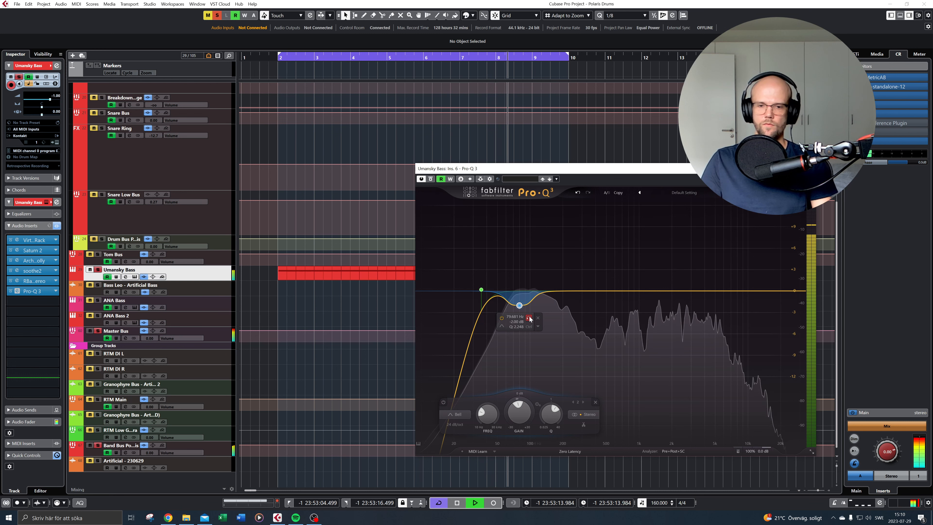
# Reopen MetricAB beside the equalizer and compare the bass below 140 Hz with the Atropos reference during playback
pyautogui.click(896, 78)
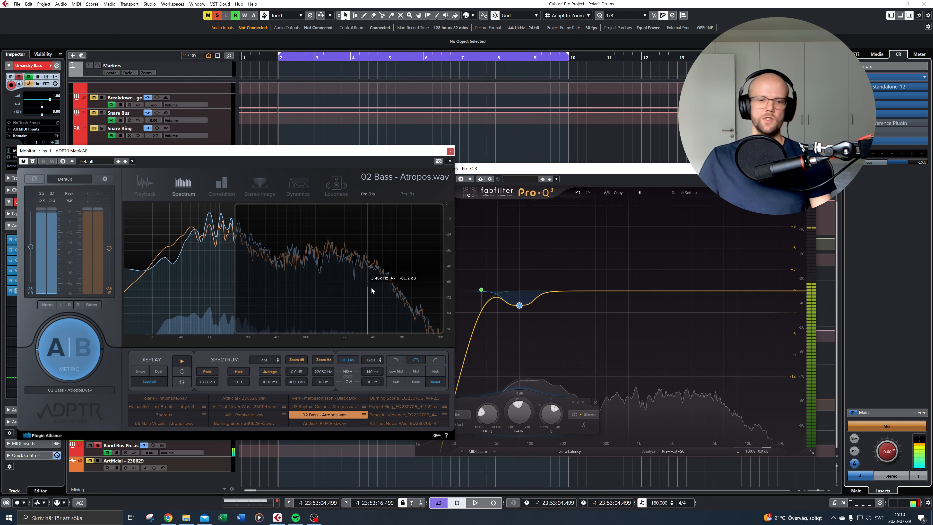
pyautogui.moveTo(206, 149); pyautogui.dragTo(370, 149)
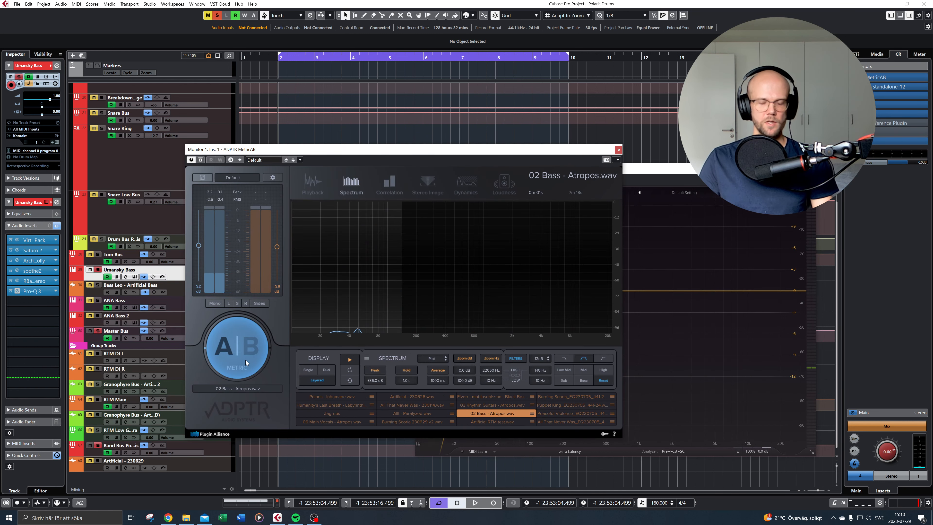
pyautogui.press('space')
pyautogui.click(238, 354)
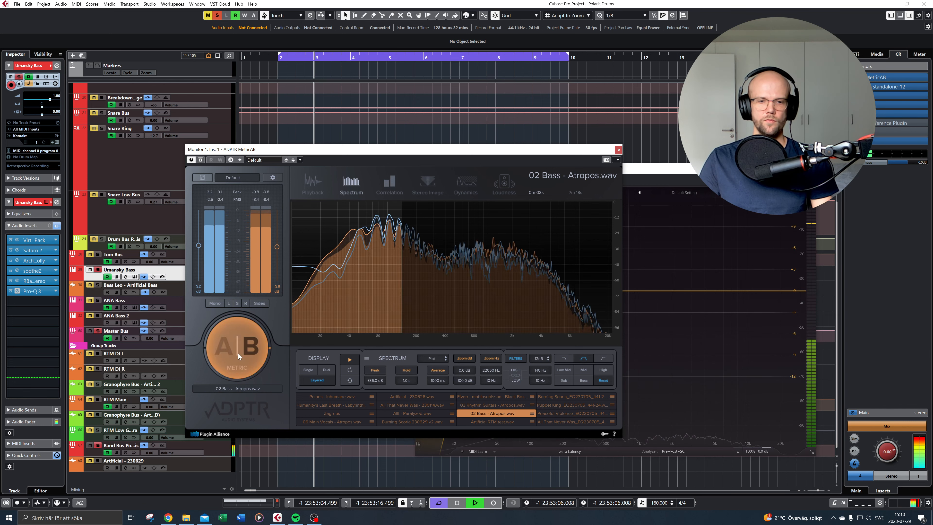
pyautogui.click(238, 353)
pyautogui.press('space')
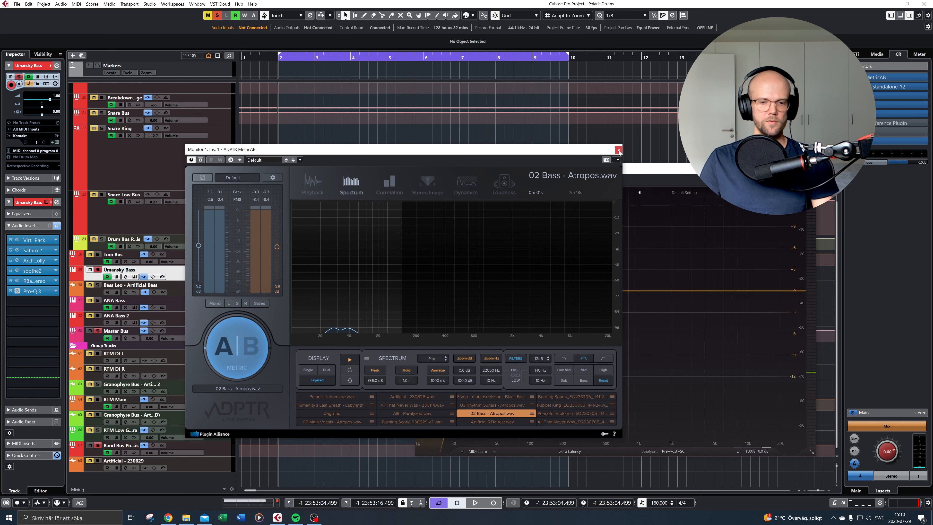
# Close MetricAB and deepen and widen the Pro-Q 3 bell cut to about -5 dB near 78 Hz during playback
pyautogui.press('space')
pyautogui.click(618, 150)
pyautogui.moveTo(519, 327); pyautogui.dragTo(520, 330)
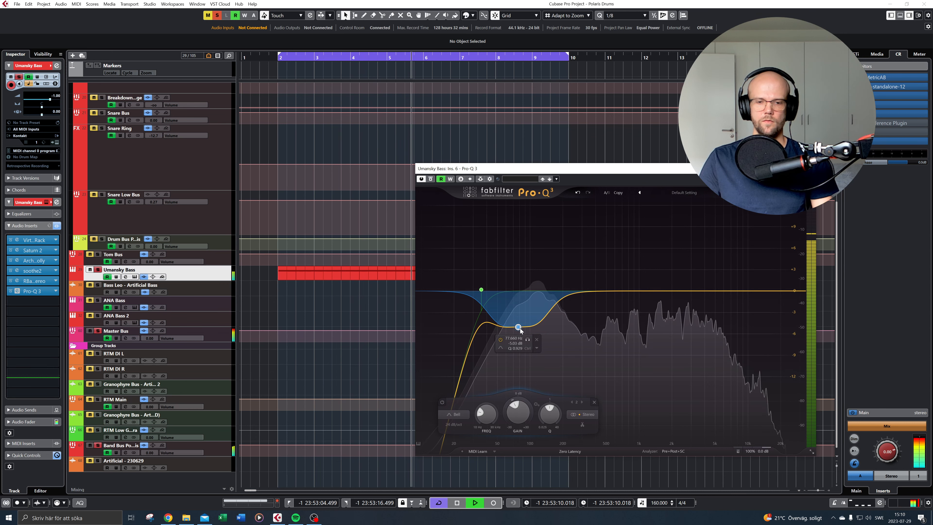
# Compare the deeper bass cut with the reference by alternating repeatedly between both sources in MetricAB
pyautogui.click(896, 78)
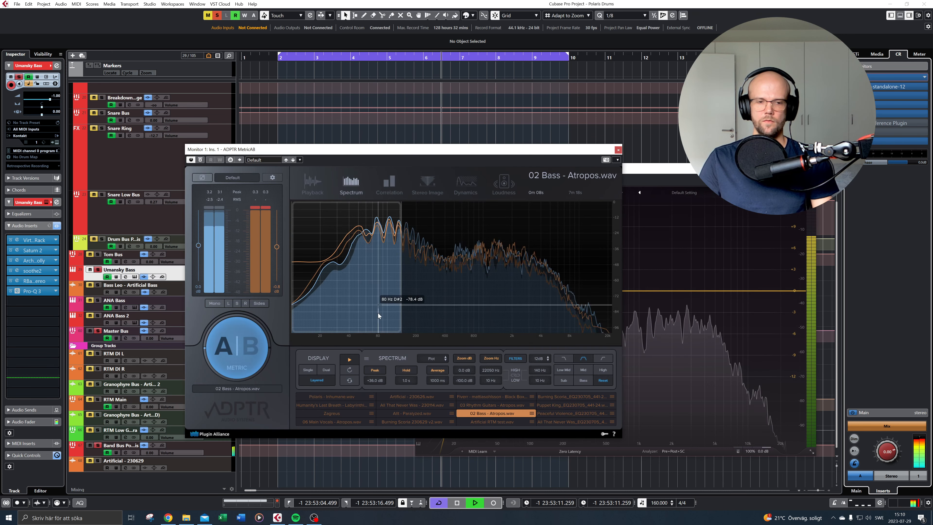
pyautogui.click(251, 351)
pyautogui.click(250, 350)
pyautogui.click(248, 351)
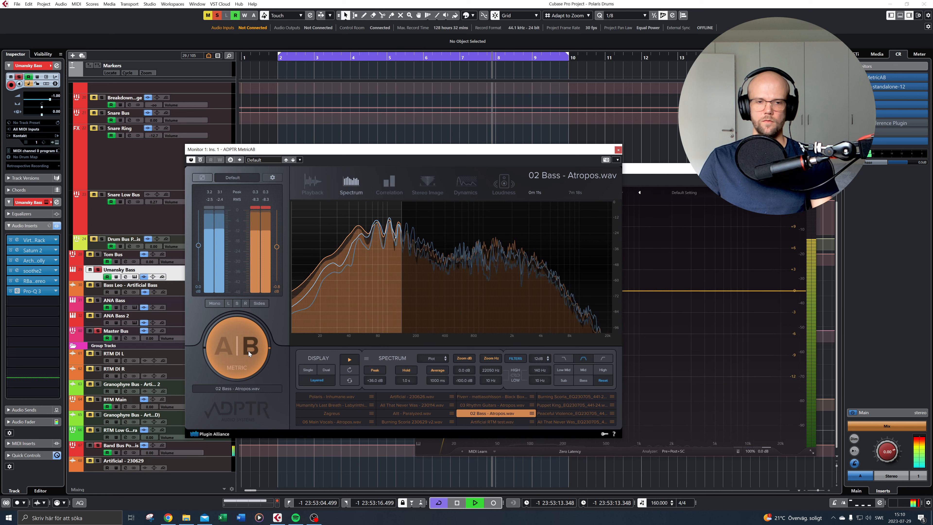
pyautogui.click(246, 352)
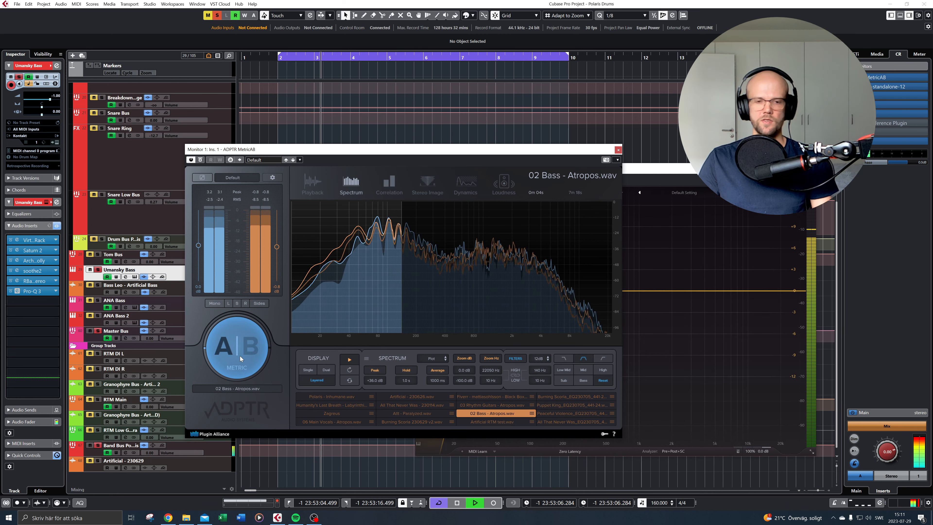
pyautogui.press('space')
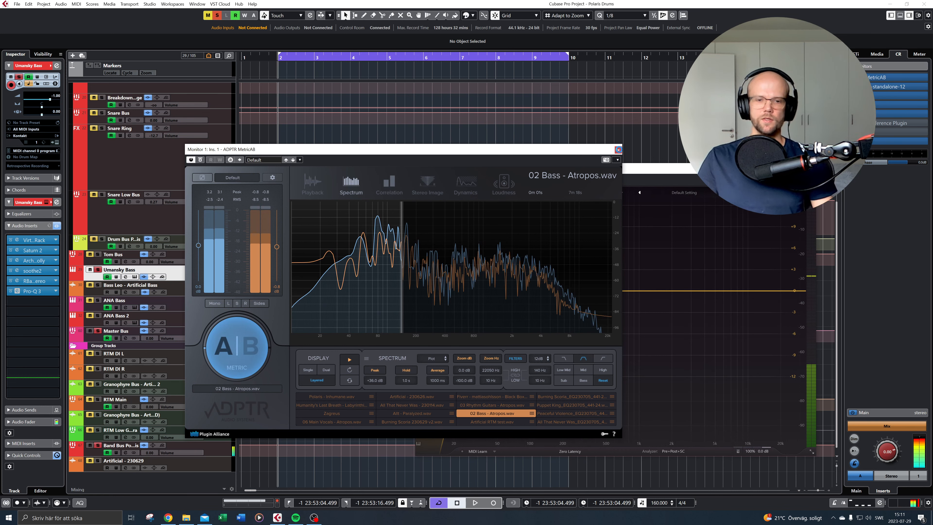
# Add a 24 dB/oct bell boost of about 2.3 dB near 85 Hz in Pro-Q 3 with a dynamic range of about -4.6 dB
pyautogui.click(618, 149)
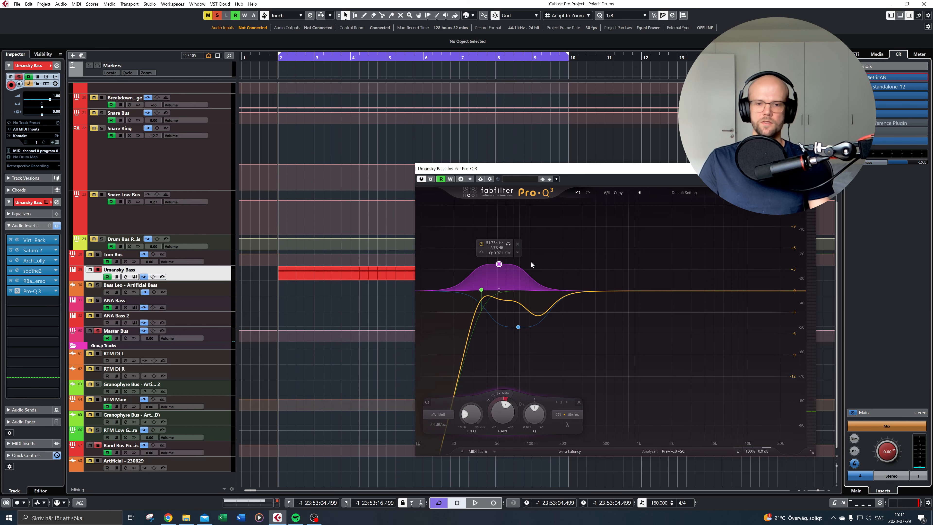
pyautogui.click(528, 275)
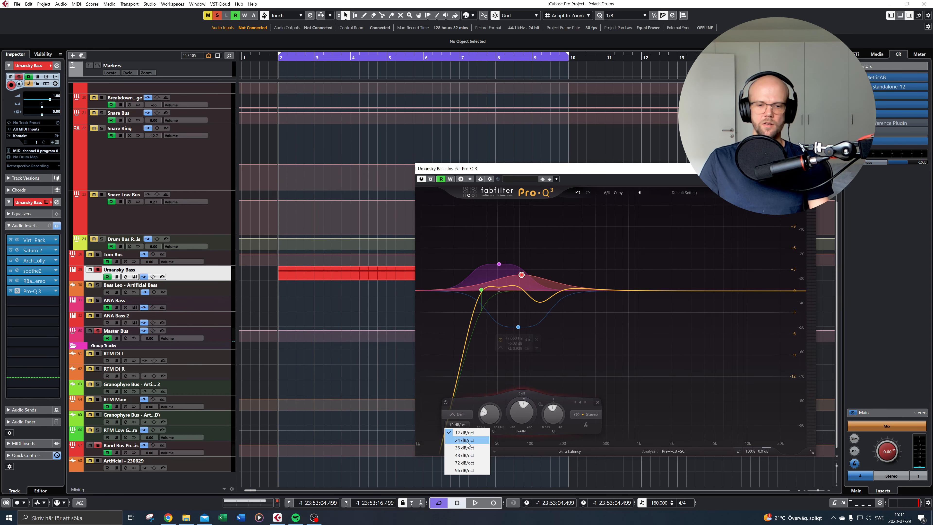
pyautogui.click(466, 441)
pyautogui.press('space')
pyautogui.moveTo(531, 255); pyautogui.dragTo(535, 261)
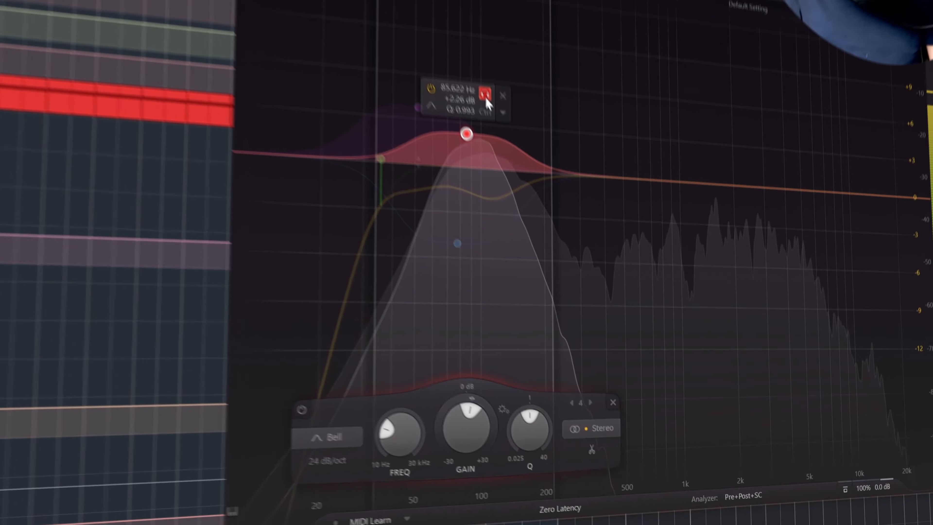
pyautogui.moveTo(489, 99); pyautogui.dragTo(490, 98)
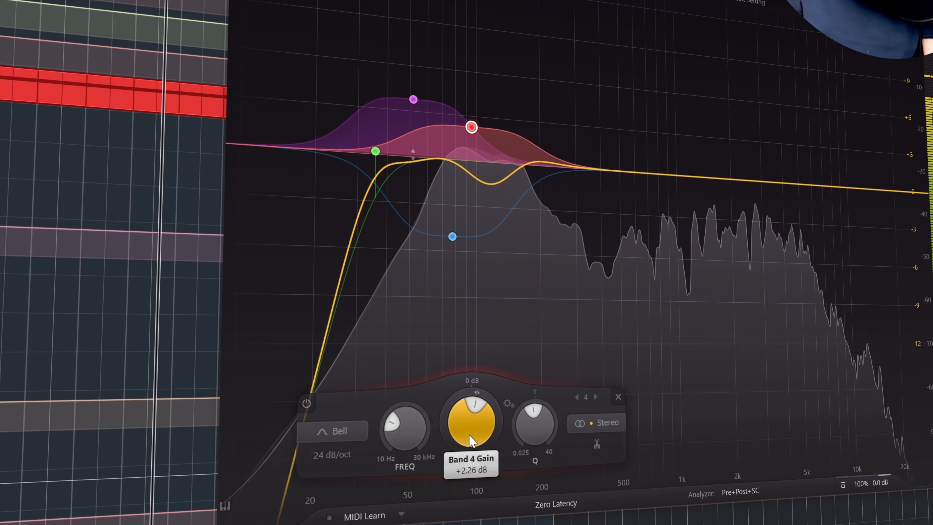
pyautogui.moveTo(445, 425); pyautogui.dragTo(438, 509)
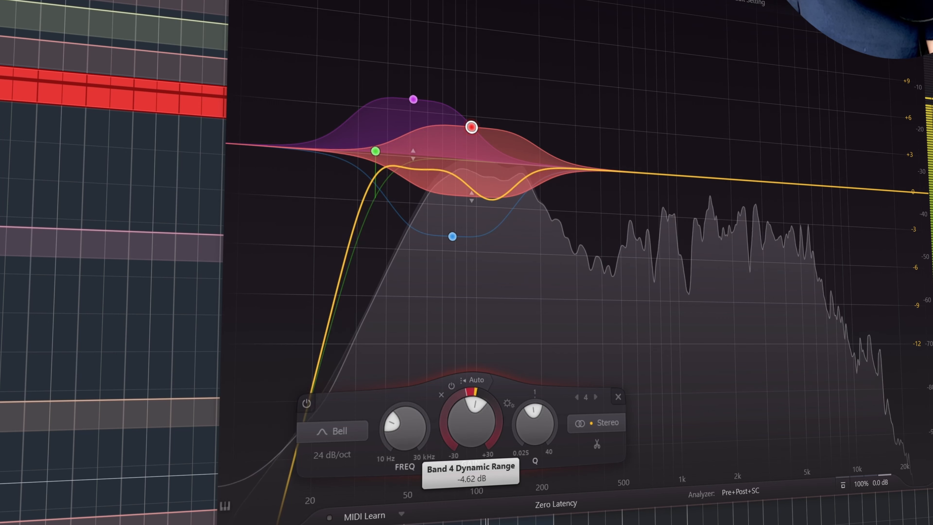
pyautogui.moveTo(479, 141)
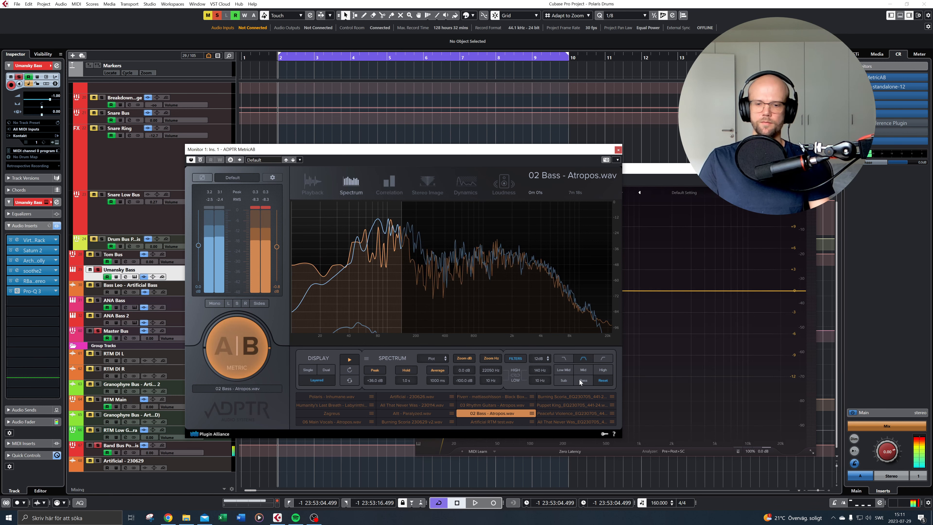
# Limit MetricAB's filter to the Low Mid band from 109 to 800 Hz and alternate between both sources during playback
pyautogui.click(564, 370)
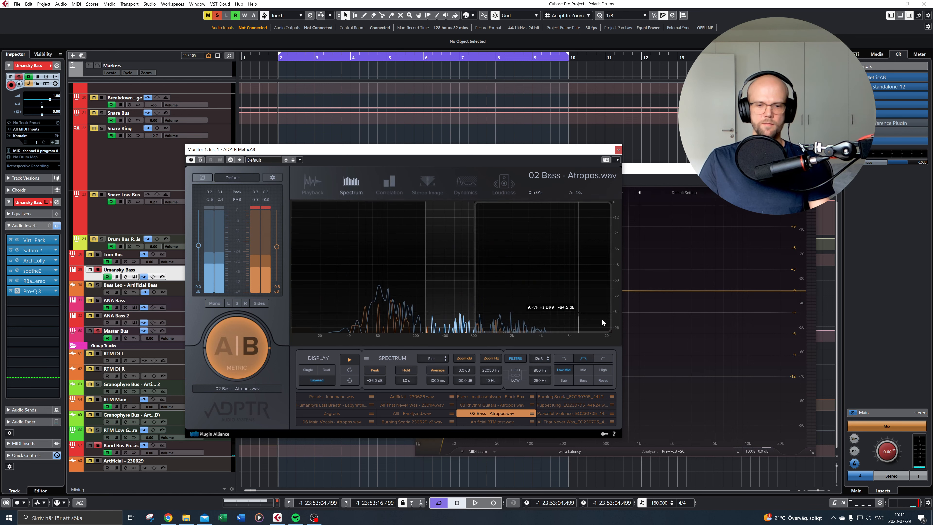
pyautogui.press('space')
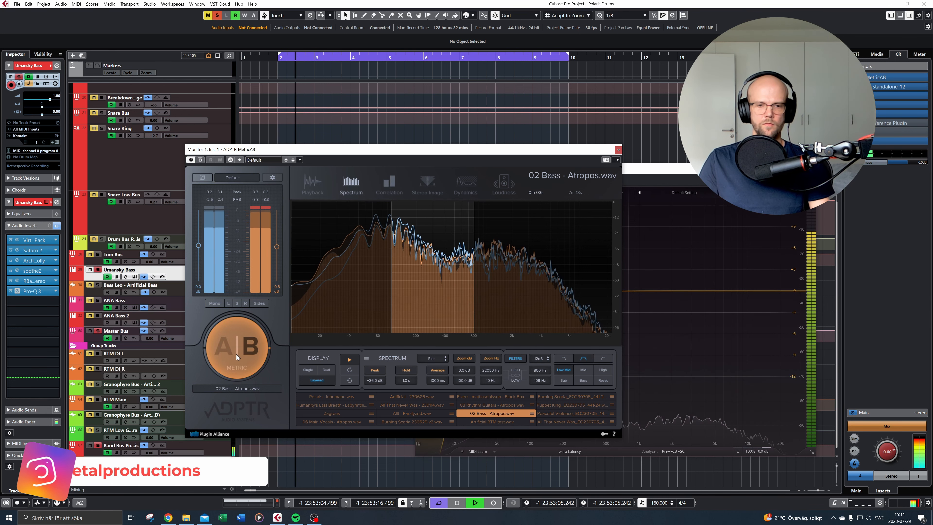
pyautogui.click(236, 354)
pyautogui.click(236, 355)
pyautogui.click(236, 354)
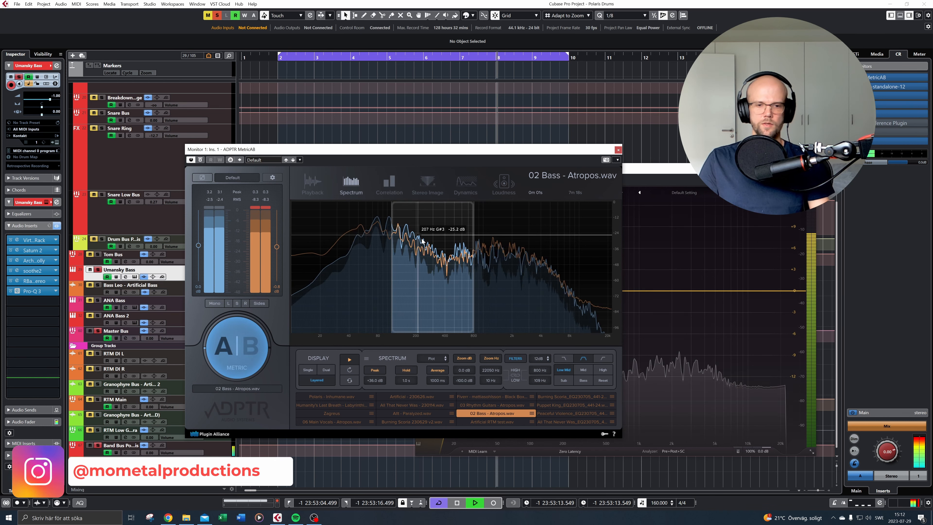
pyautogui.press('space')
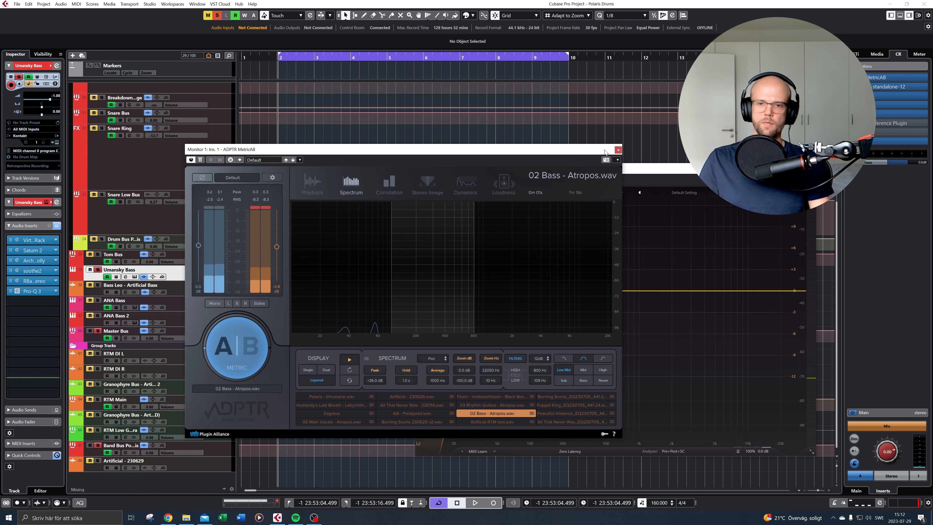
# Arrange the MetricAB and Pro-Q 3 windows side by side for the low-mid equalization, and close MetricAB
pyautogui.moveTo(605, 152); pyautogui.dragTo(440, 169)
pyautogui.moveTo(616, 168); pyautogui.dragTo(655, 158)
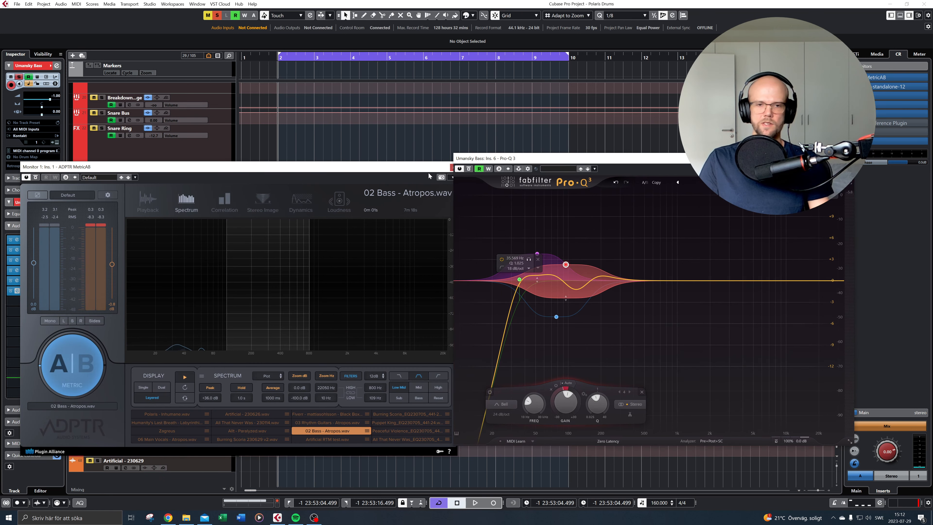
pyautogui.click(452, 167)
# Insert Unfiltered Audio Bass Mint on the Umansky Bass and move it ahead of Pro-Q 3 in the insert chain
pyautogui.click(45, 300)
pyautogui.write('m')
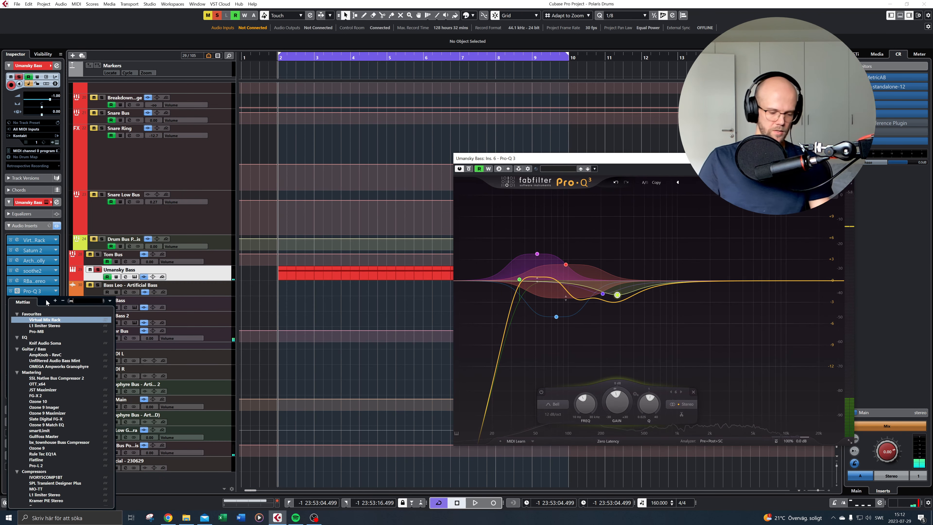
pyautogui.write('int')
pyautogui.click(56, 321)
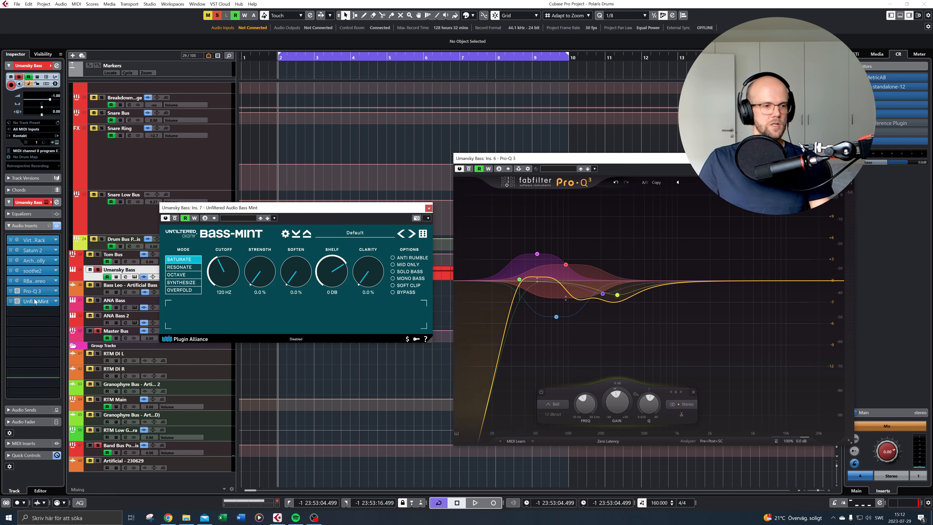
pyautogui.moveTo(35, 301); pyautogui.dragTo(35, 291)
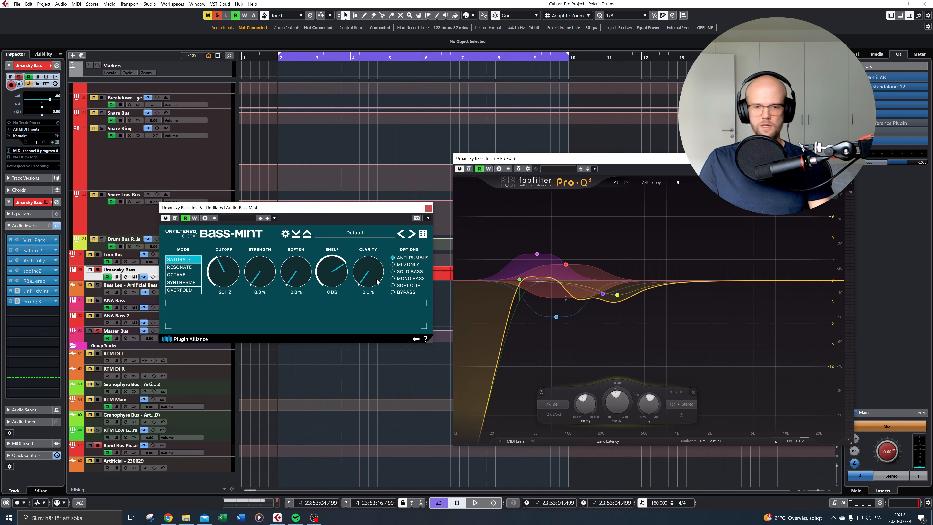
# Raise Bass-Mint's clarity to about 45.6% during playback and reopen MetricAB
pyautogui.moveTo(372, 286)
pyautogui.mouseDown()
pyautogui.moveTo(372, 243)
pyautogui.moveTo(371, 275)
pyautogui.mouseUp()
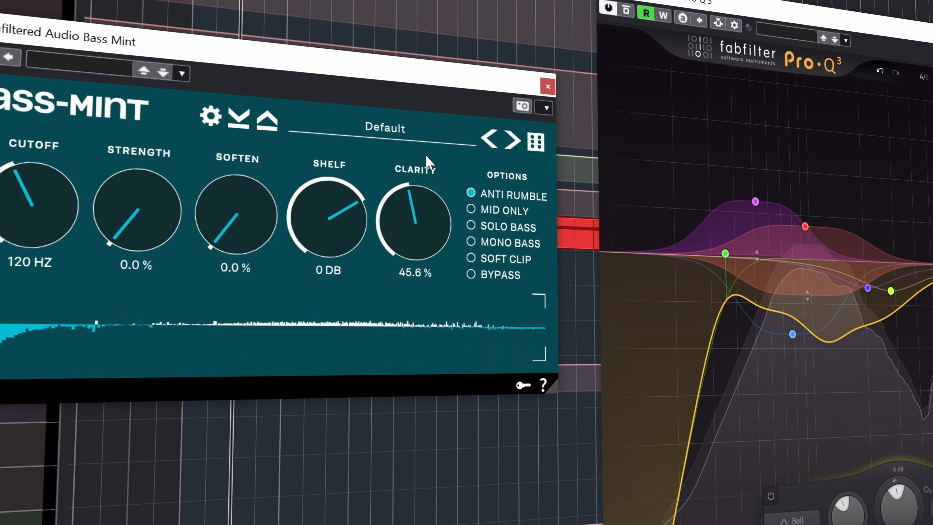
pyautogui.moveTo(424, 233); pyautogui.dragTo(436, 210)
pyautogui.click(896, 78)
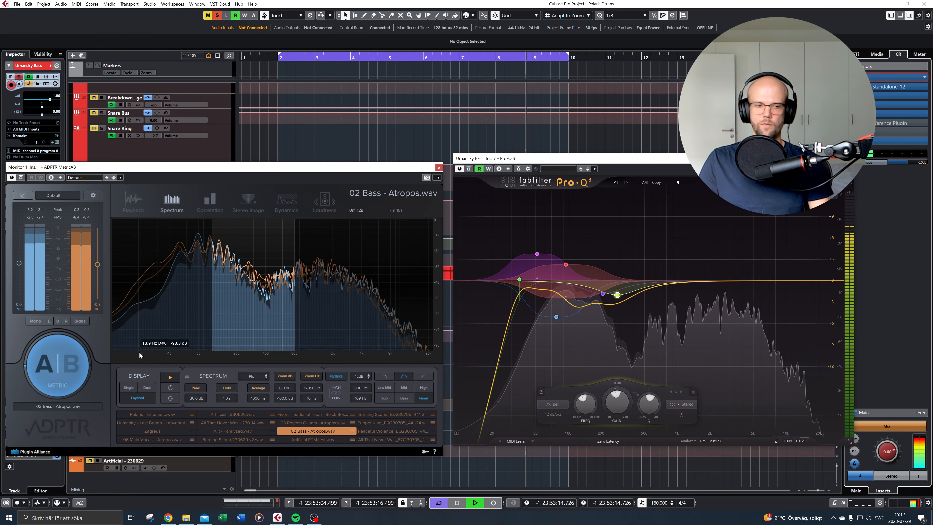
# Compare the Umansky Bass with the Atropos reference across 109 to 800 Hz by alternating sources during playback
pyautogui.click(45, 363)
pyautogui.click(44, 364)
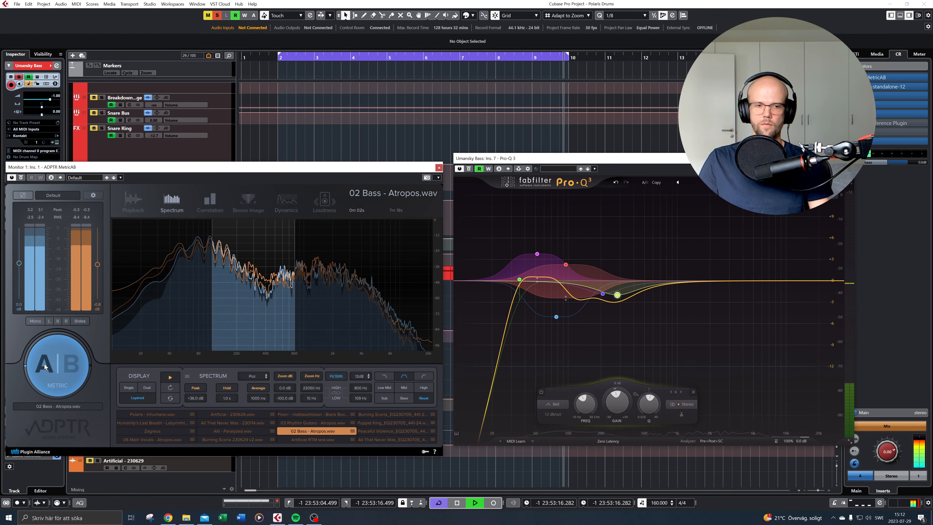
pyautogui.click(45, 364)
pyautogui.click(44, 364)
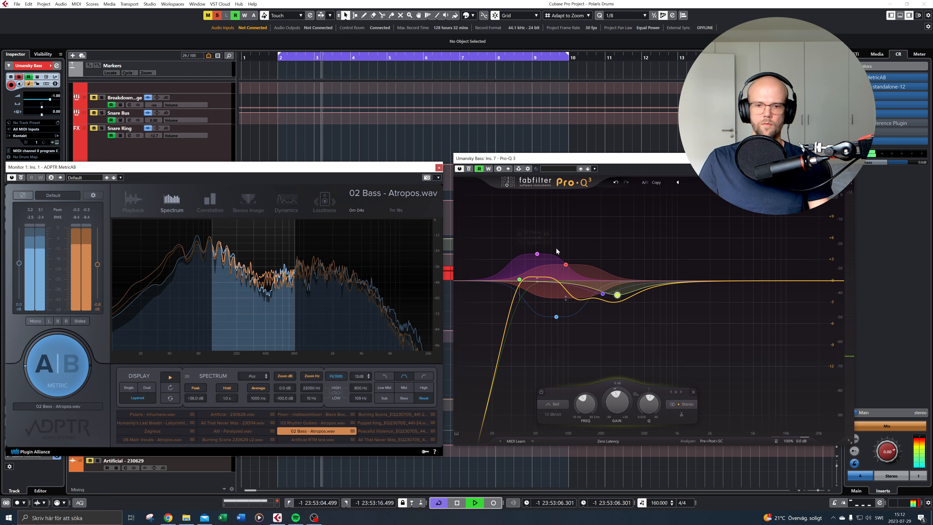
# Close MetricAB, delete the two small low-mid cut bands above the red band in Pro-Q 3, and select the red band
pyautogui.click(439, 168)
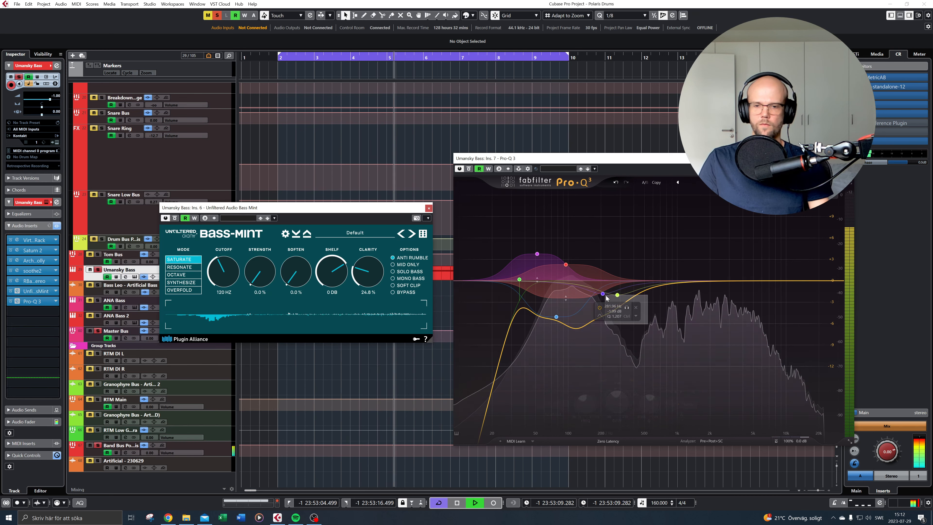
pyautogui.click(636, 308)
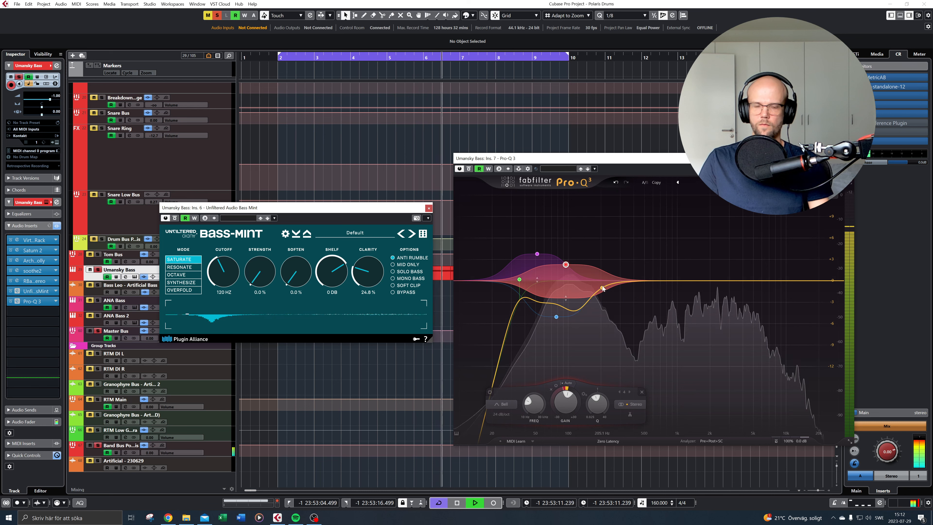
pyautogui.click(566, 264)
# Reopen MetricAB, lower the filter's high limit to about 383 Hz, and alternate between both sources
pyautogui.click(867, 76)
pyautogui.click(65, 364)
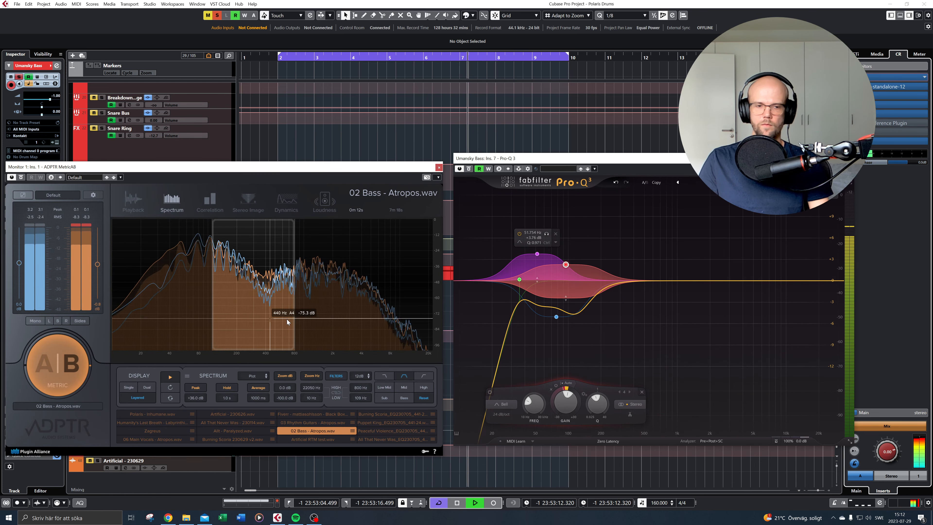
pyautogui.moveTo(292, 317); pyautogui.dragTo(262, 320)
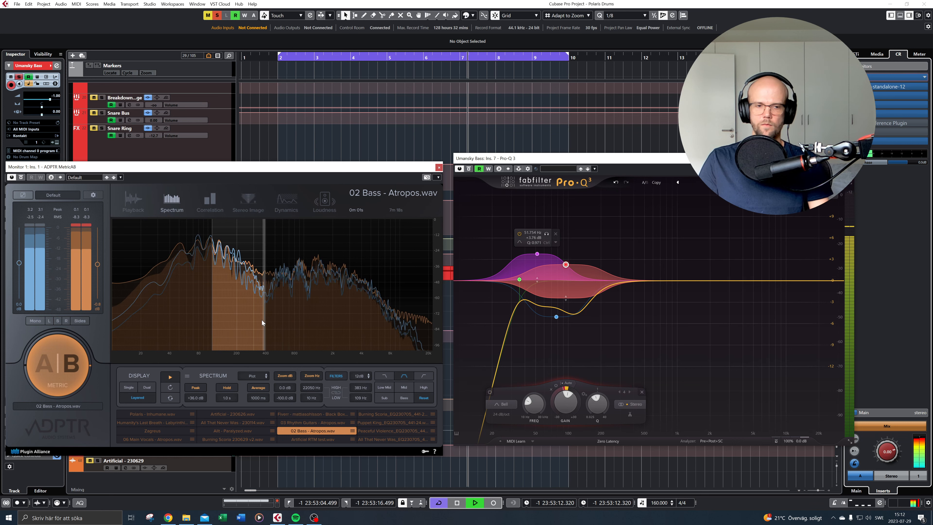
pyautogui.click(56, 372)
pyautogui.click(55, 371)
pyautogui.click(56, 372)
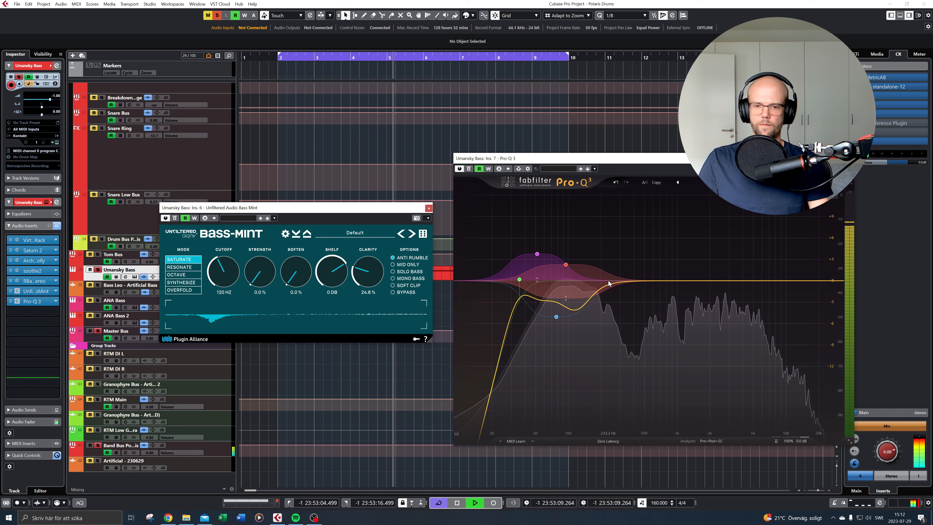
# Add three small bell cuts between about 152 and 243 Hz in Pro-Q 3, and compare both sources in MetricAB
pyautogui.moveTo(609, 282); pyautogui.dragTo(588, 287)
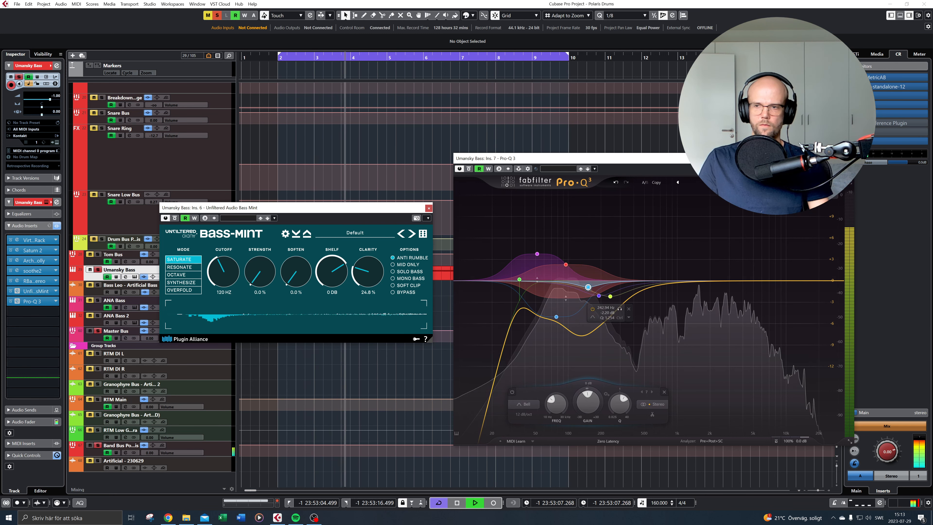
pyautogui.click(856, 78)
pyautogui.click(48, 373)
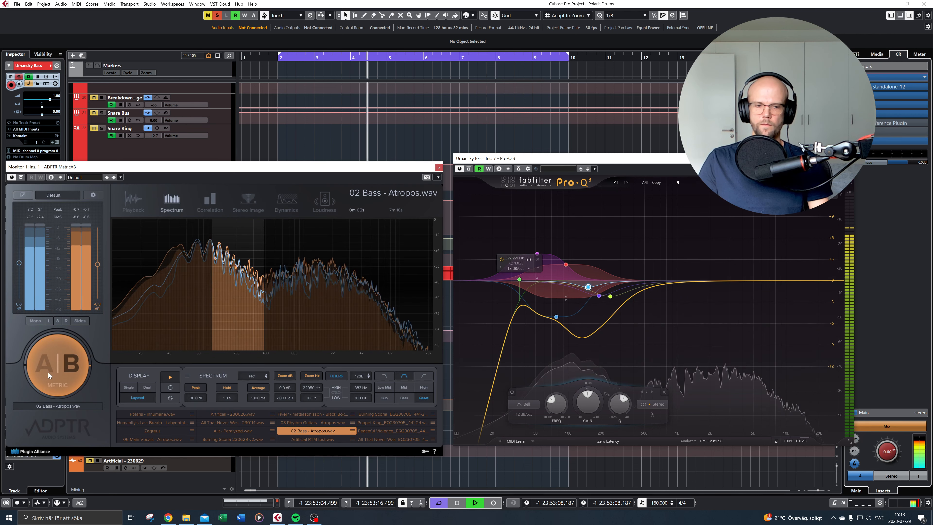
pyautogui.click(53, 370)
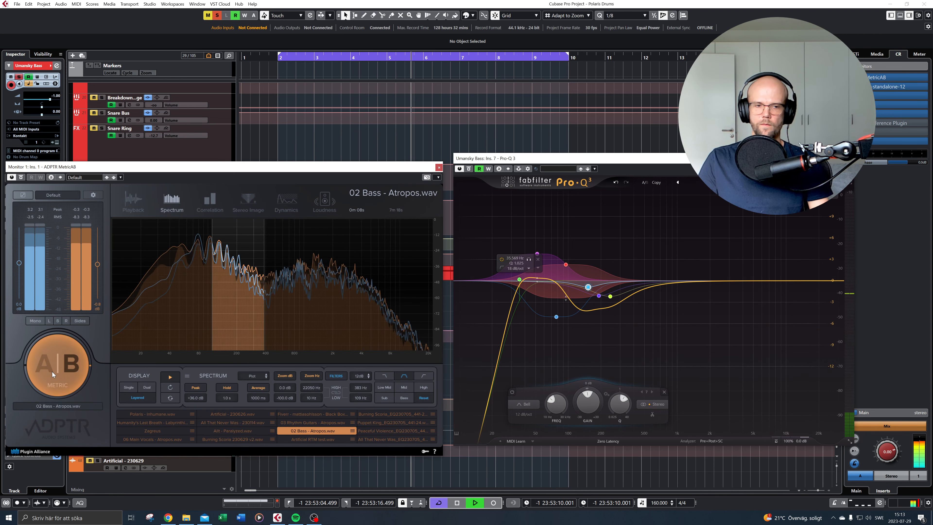
pyautogui.click(52, 372)
pyautogui.click(53, 372)
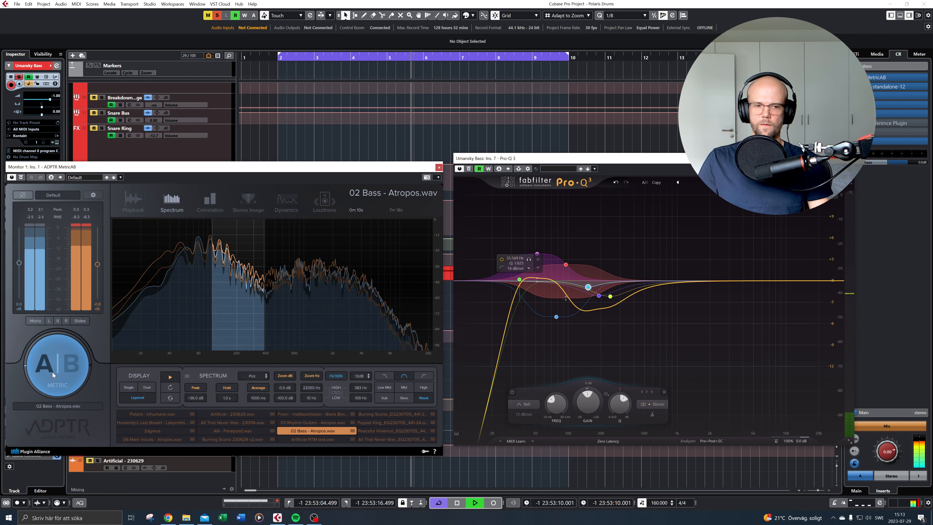
pyautogui.click(52, 371)
pyautogui.click(53, 372)
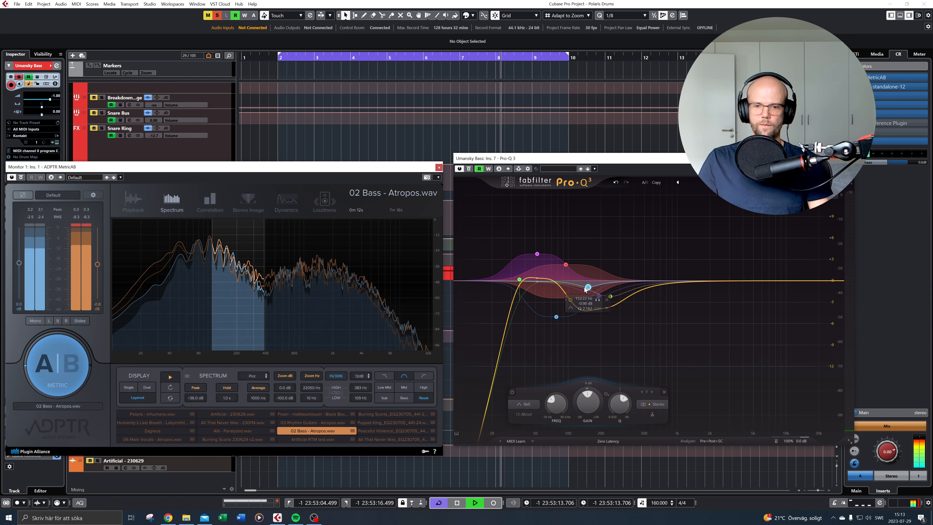
# Close MetricAB, add a bell boost of about 1.34 dB at 301 Hz in Pro-Q 3, and close Bass-Mint
pyautogui.click(439, 167)
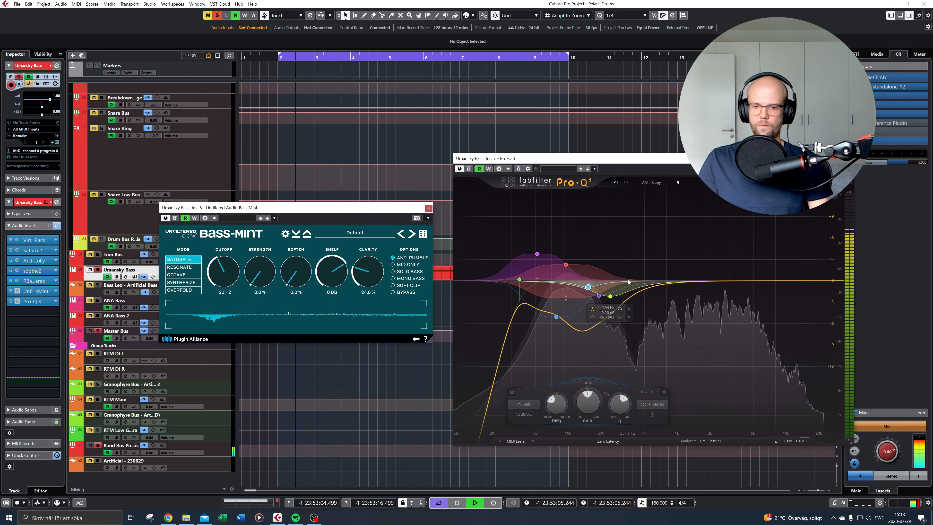
pyautogui.moveTo(628, 280); pyautogui.dragTo(620, 273)
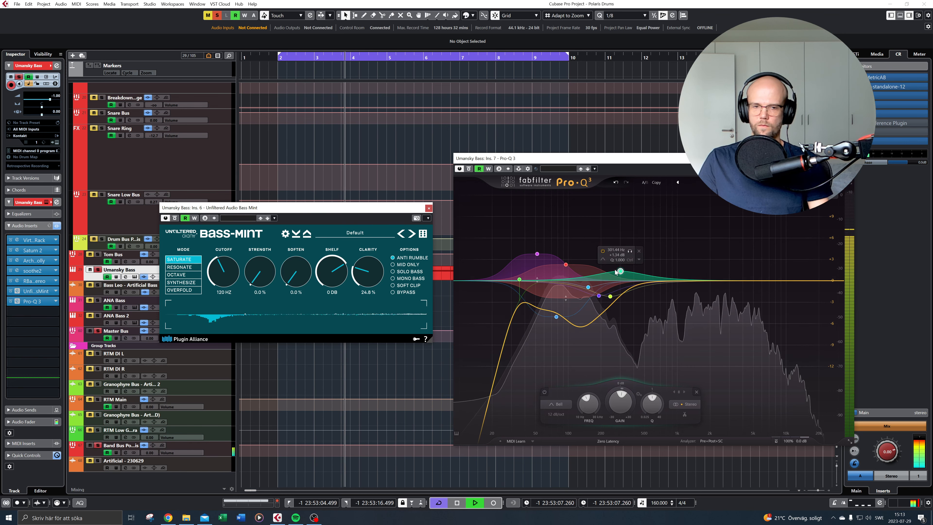
pyautogui.click(428, 209)
# Reopen MetricAB with its filter on the Low-Mid band from 250 to 800 Hz and alternate sources during playback
pyautogui.press('space')
pyautogui.click(881, 77)
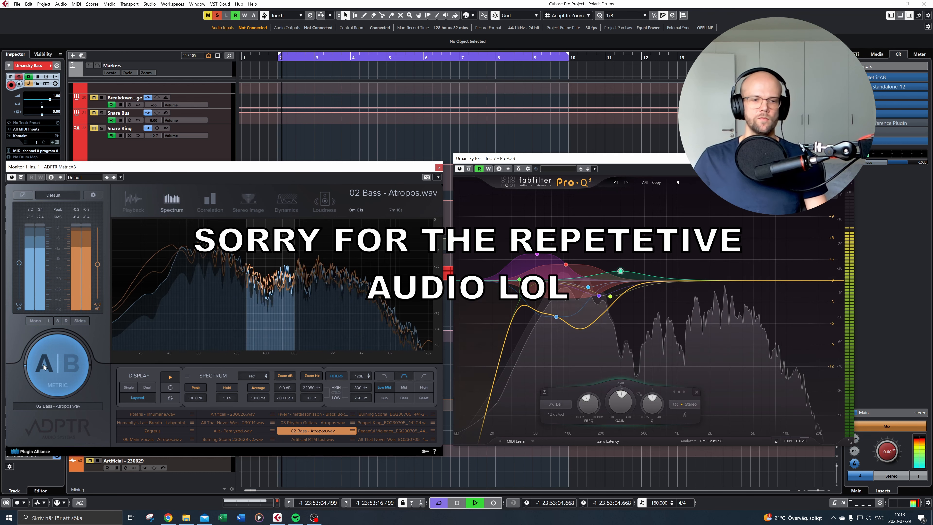
pyautogui.press('space')
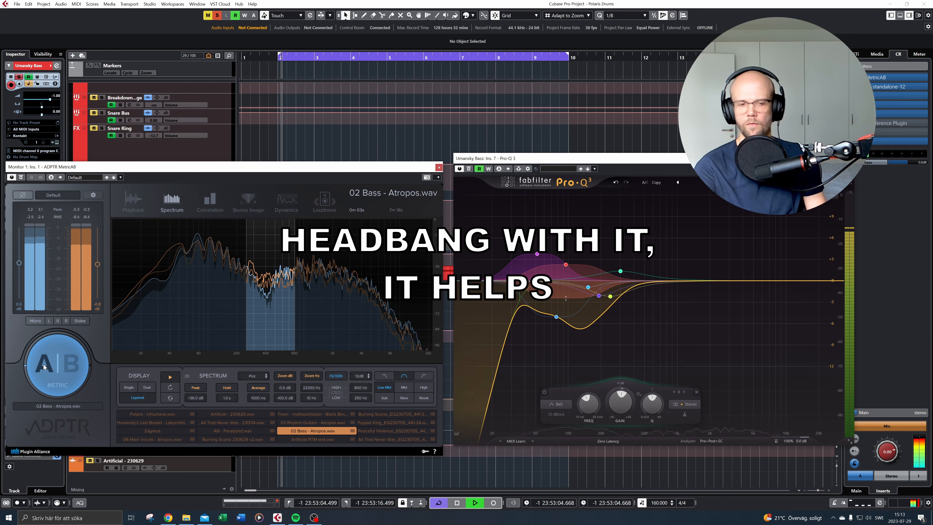
pyautogui.click(50, 363)
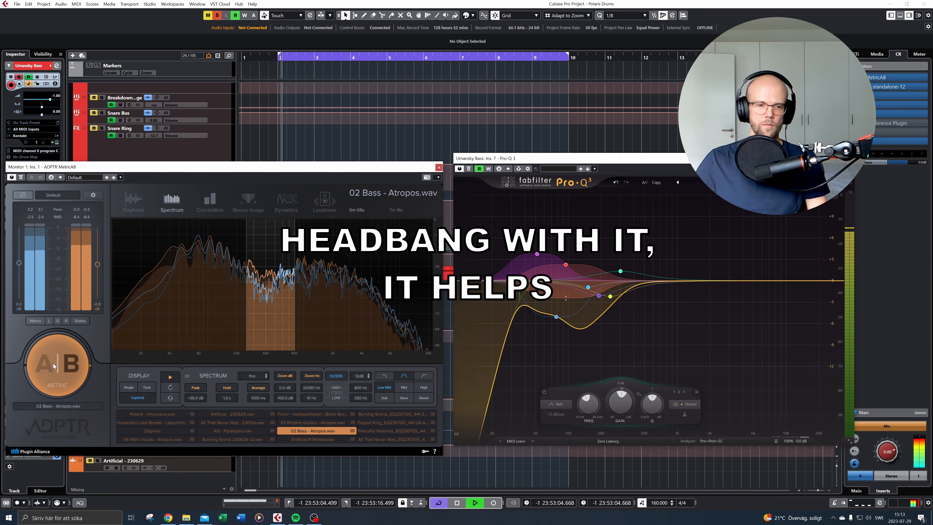
pyautogui.click(54, 363)
pyautogui.click(55, 362)
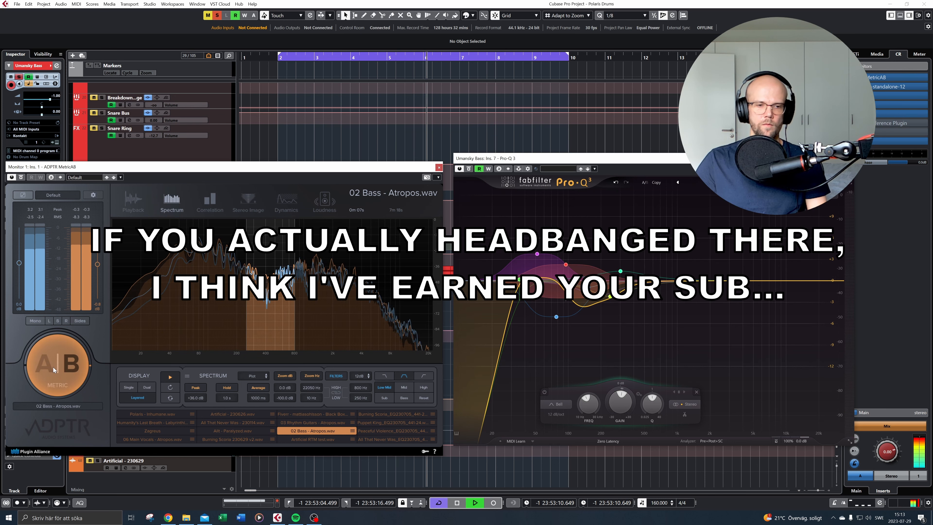
pyautogui.click(52, 367)
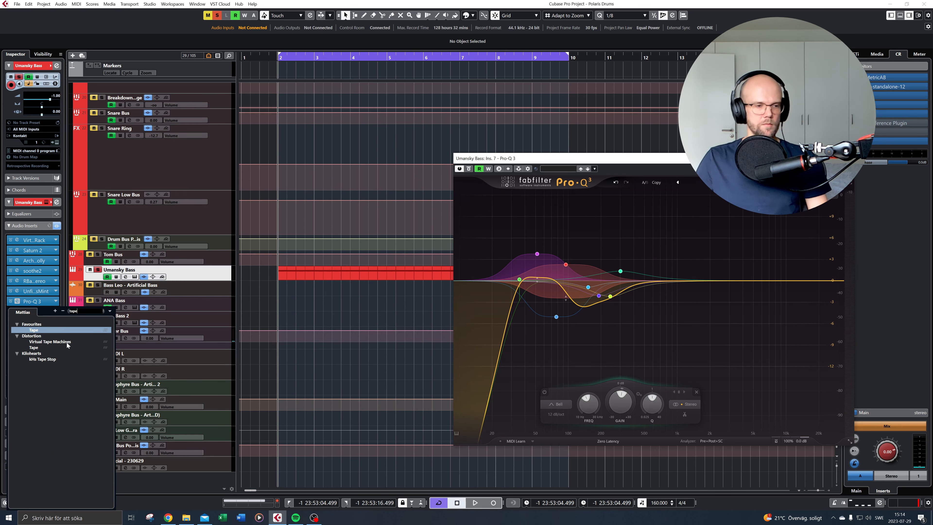
# Insert Virtual Tape Machines on the Umansky Bass, move it ahead of Bass-Mint, and adjust its input level
pyautogui.click(58, 342)
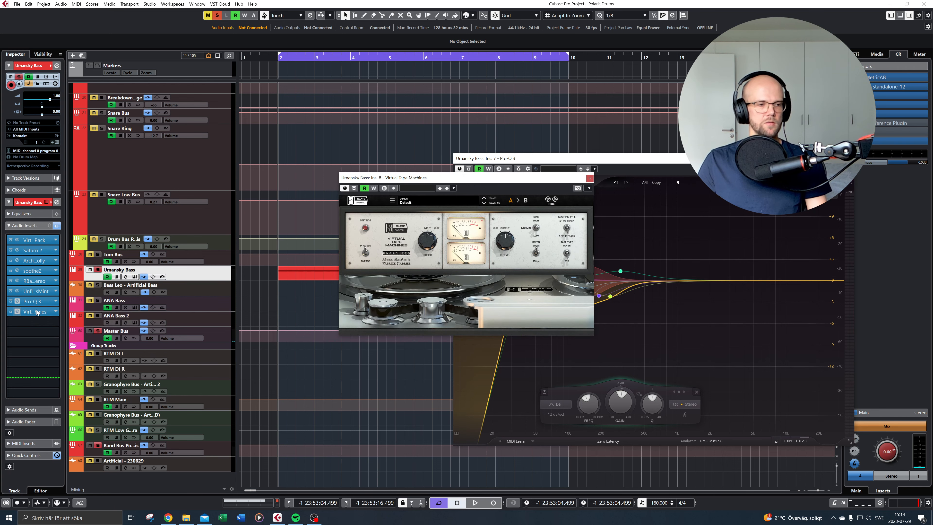
pyautogui.moveTo(33, 298); pyautogui.dragTo(31, 293)
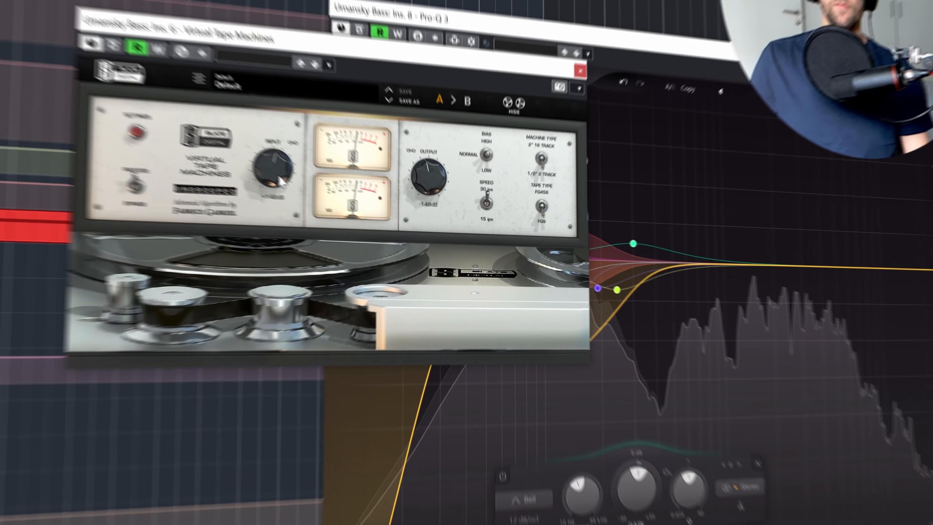
pyautogui.moveTo(278, 175); pyautogui.dragTo(280, 181)
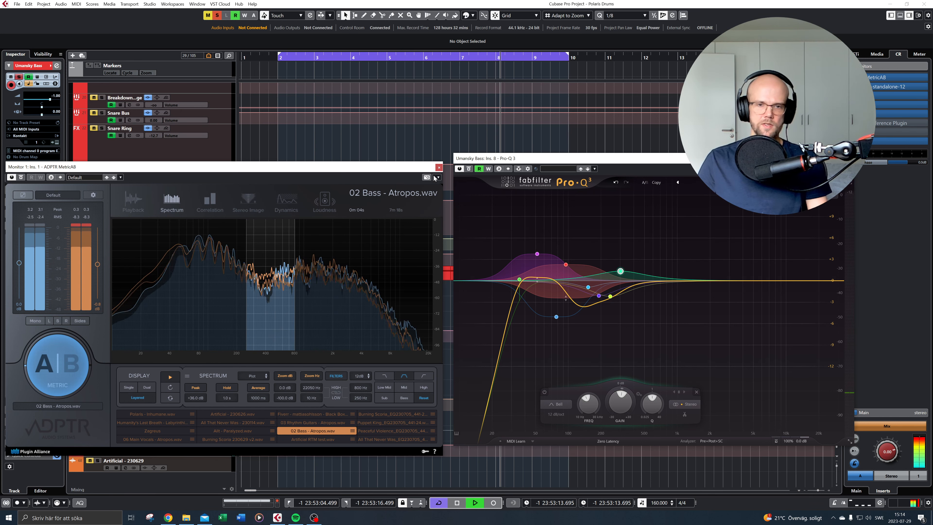
# Close MetricAB, add a Pro-Q 3 bell at about 423 Hz with Q 1.19, audition it, and set its gain to +1 dB
pyautogui.click(438, 168)
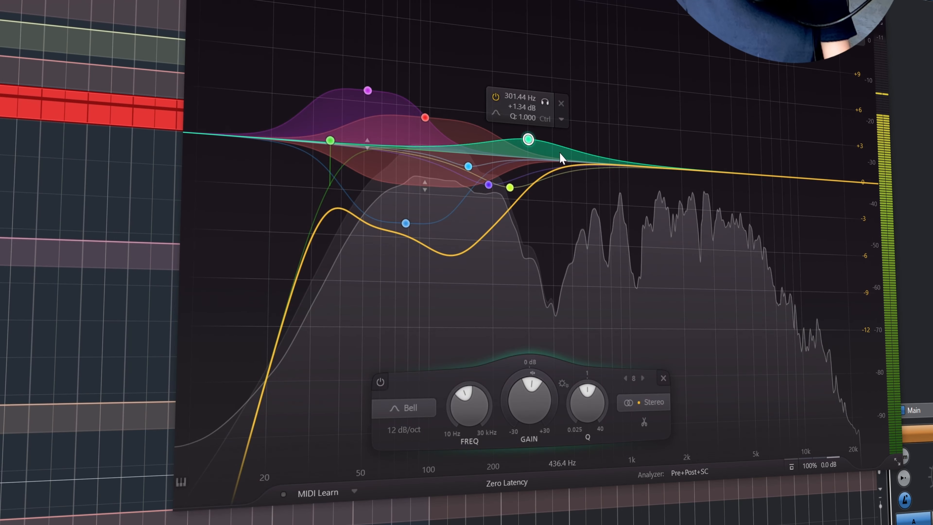
pyautogui.moveTo(557, 154)
pyautogui.mouseDown()
pyautogui.moveTo(557, 89)
pyautogui.moveTo(556, 141)
pyautogui.mouseUp()
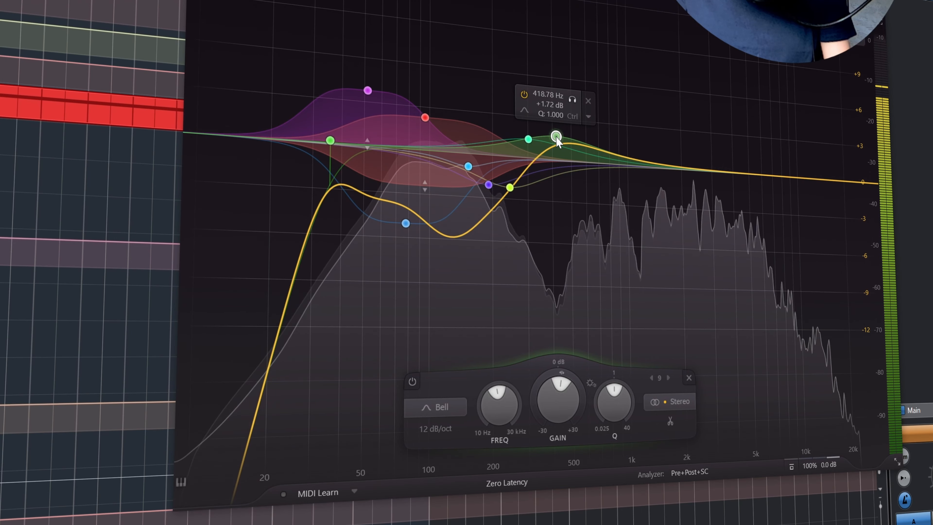
pyautogui.click(572, 101)
pyautogui.moveTo(573, 99); pyautogui.dragTo(571, 108)
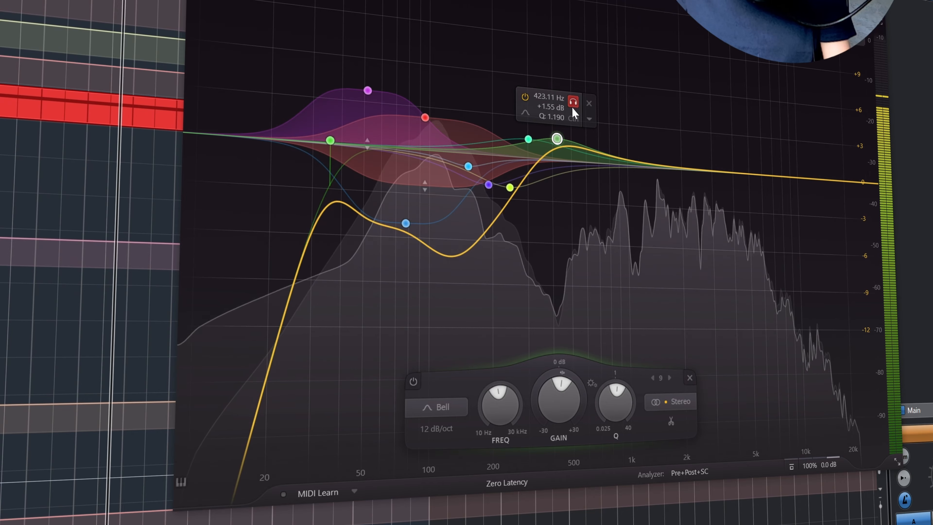
pyautogui.doubleClick(553, 104)
pyautogui.click(606, 110)
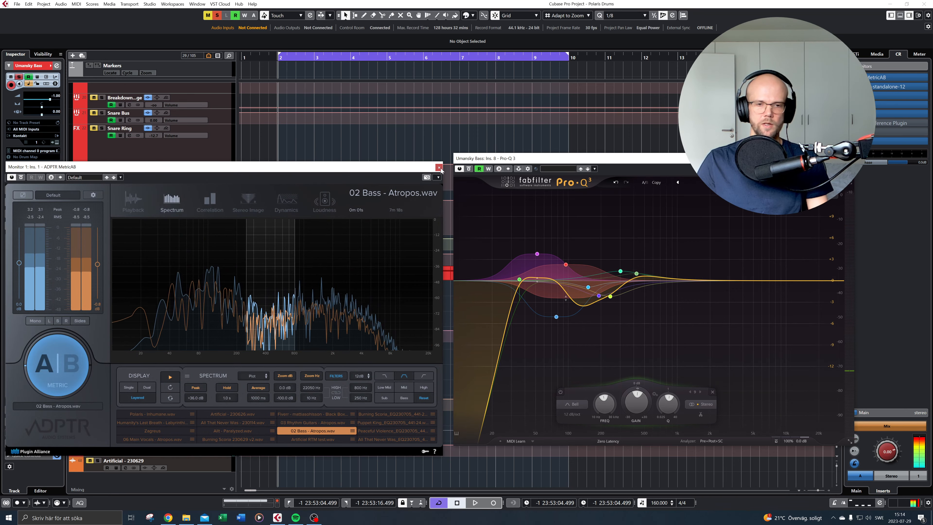
# Close MetricAB and add a 24 dB/oct Pro-Q 3 bell at about 582 Hz, audition it, and lower its gain to about -3 dB
pyautogui.click(438, 168)
pyautogui.moveTo(656, 279); pyautogui.dragTo(651, 240)
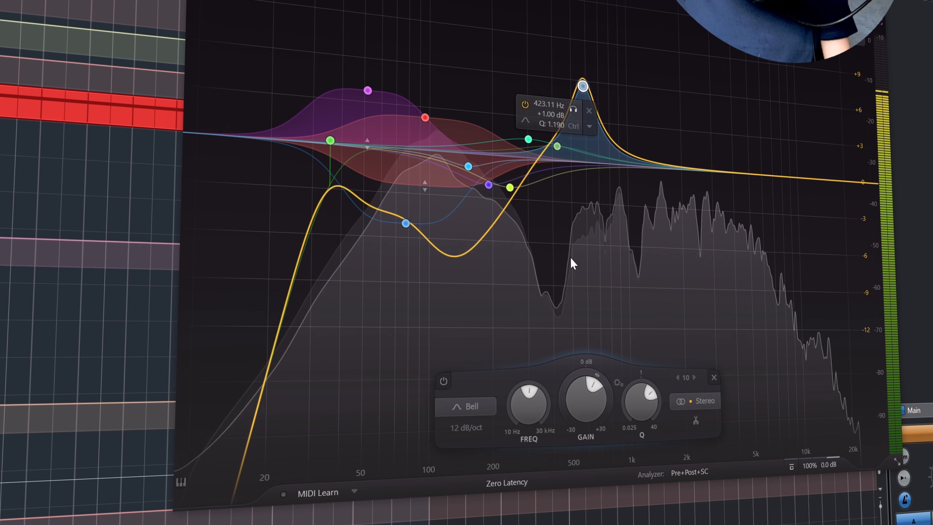
pyautogui.click(466, 428)
pyautogui.click(482, 461)
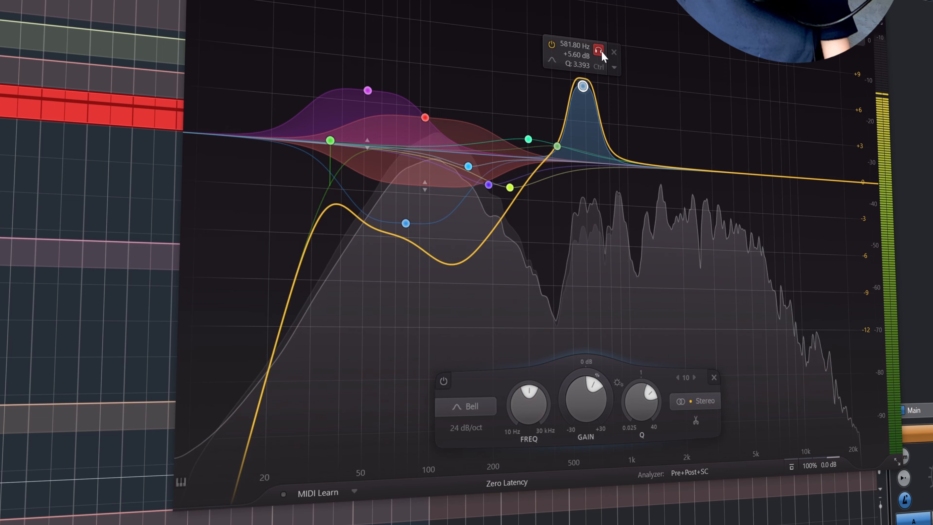
pyautogui.moveTo(599, 51); pyautogui.dragTo(601, 54)
pyautogui.moveTo(598, 389); pyautogui.dragTo(577, 476)
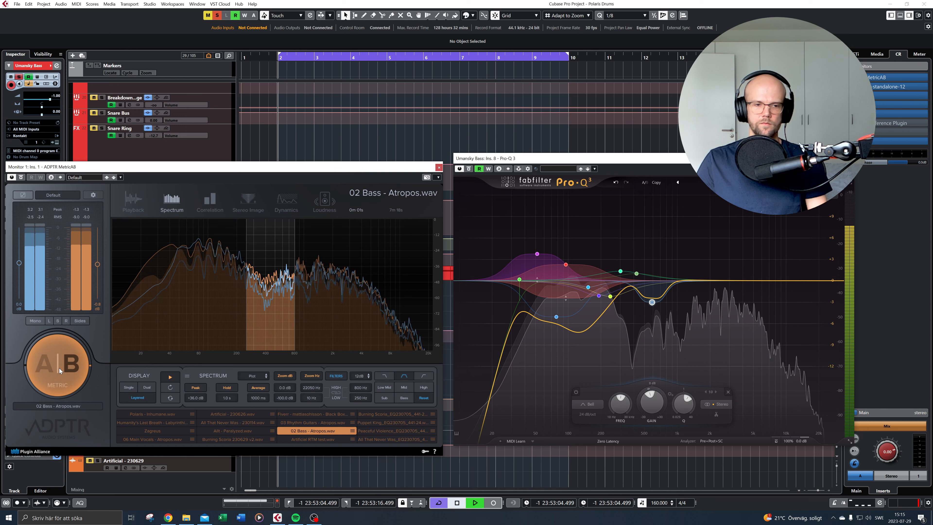
# Check the 250 to 800 Hz balance by repeatedly switching between the mix and the Atropos reference in MetricAB
pyautogui.click(59, 368)
pyautogui.click(59, 368)
pyautogui.click(59, 368)
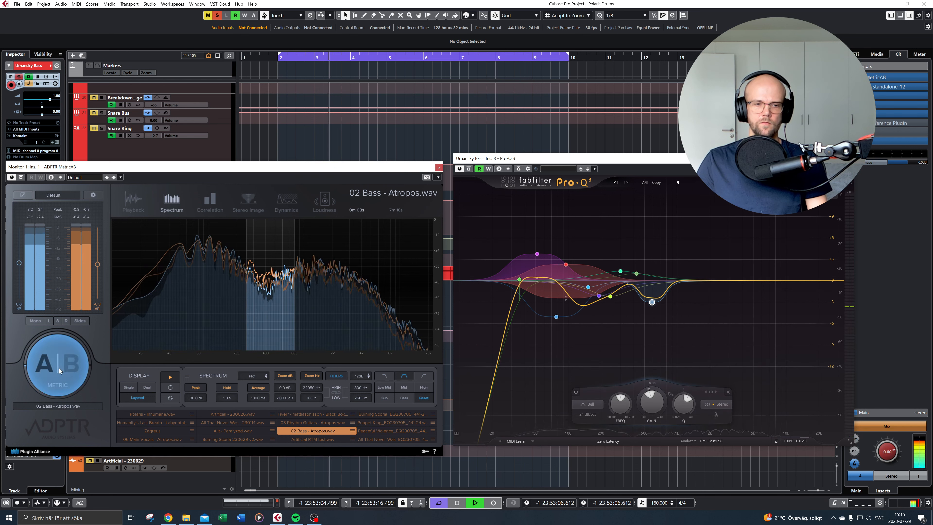
pyautogui.click(59, 368)
pyautogui.click(59, 368)
pyautogui.click(59, 368)
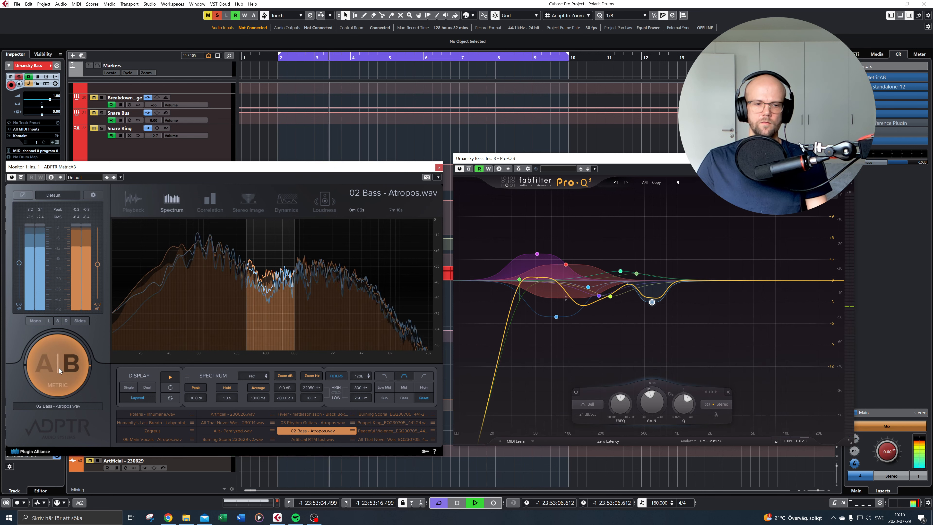
pyautogui.click(59, 368)
pyautogui.click(59, 368)
pyautogui.click(59, 368)
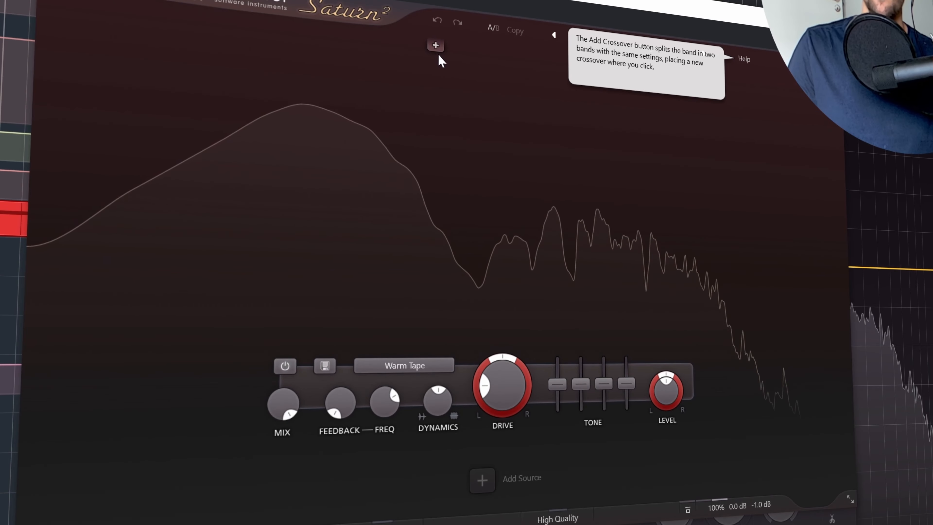
# Split Saturn 2 into three bands with two crossovers around the low mids, and solo the middle band
pyautogui.click(419, 182)
pyautogui.click(546, 58)
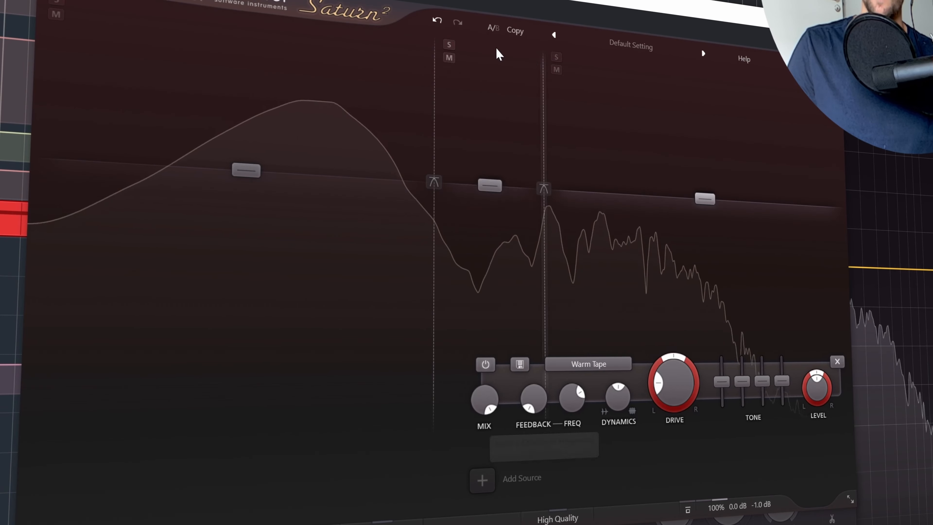
pyautogui.click(449, 44)
# Lower the soloed band's first crossover, fine-tune its second near 839 Hz, and adjust the band's Warm Tape drive
pyautogui.moveTo(439, 96); pyautogui.dragTo(431, 98)
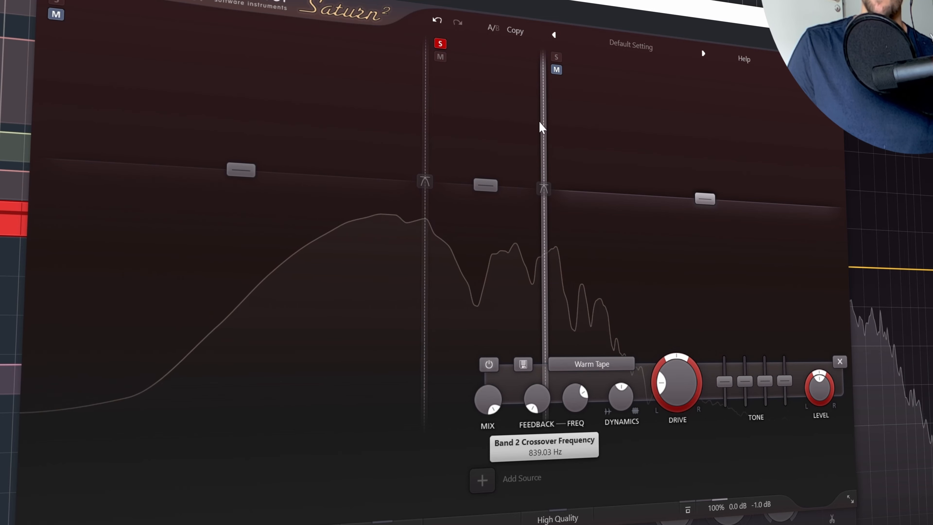
pyautogui.moveTo(538, 125); pyautogui.dragTo(550, 135)
pyautogui.scroll(5, 506, 298)
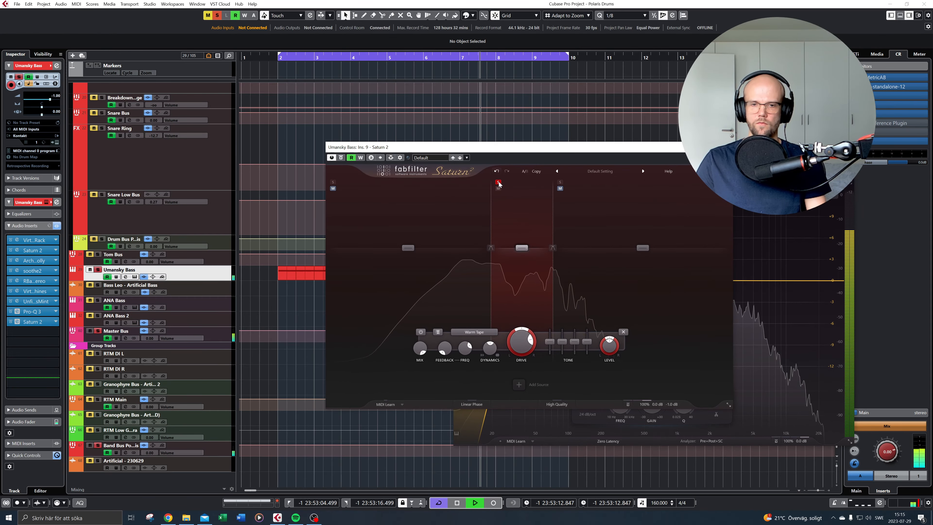
# Unsolo Saturn 2's middle band and set the third band's drive to 0%, with MetricAB open alongside
pyautogui.click(498, 182)
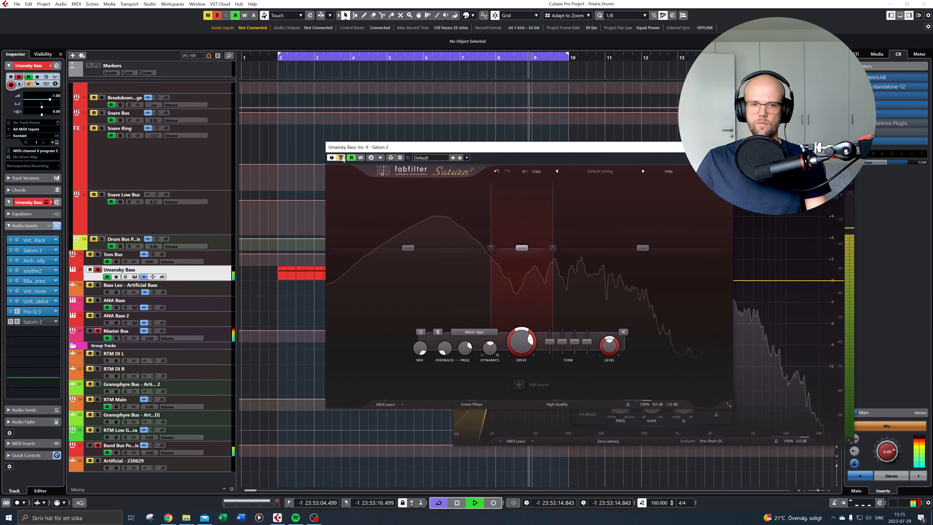
pyautogui.moveTo(509, 147); pyautogui.dragTo(738, 161)
pyautogui.click(877, 76)
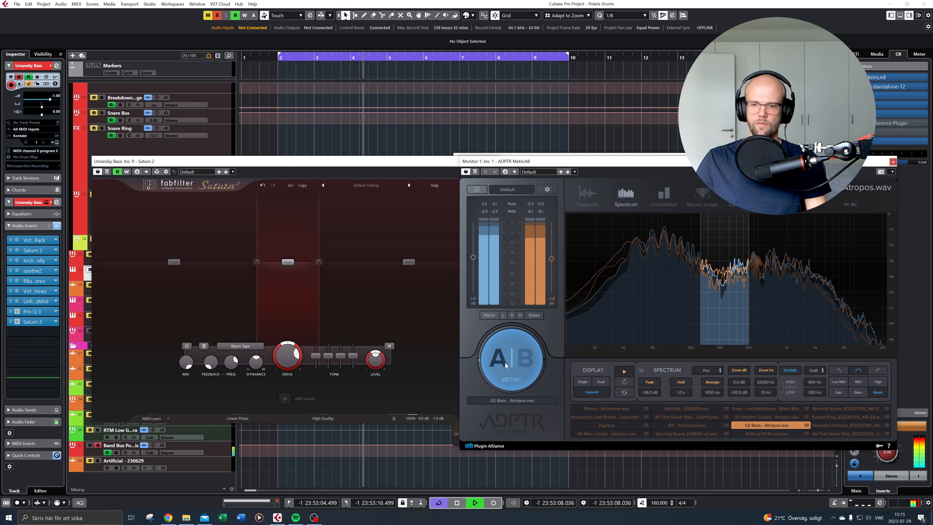
pyautogui.click(398, 351)
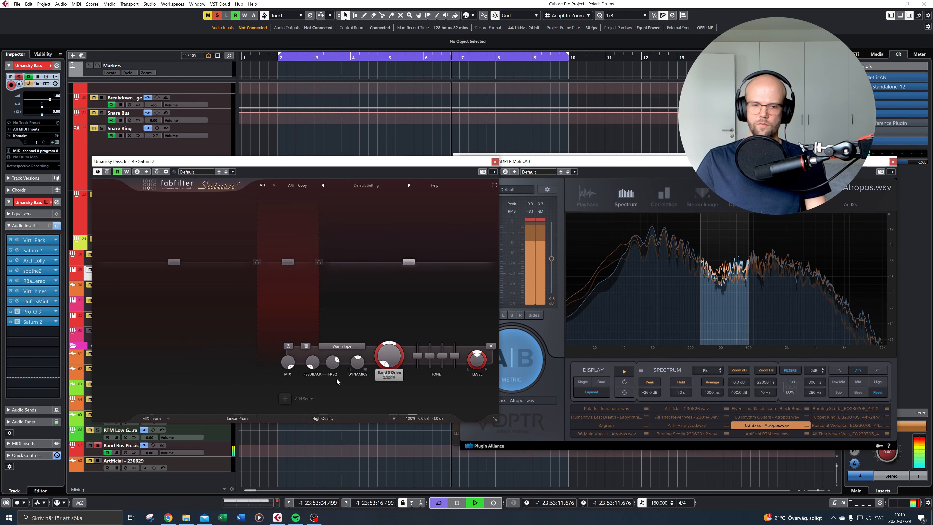
pyautogui.moveTo(195, 353)
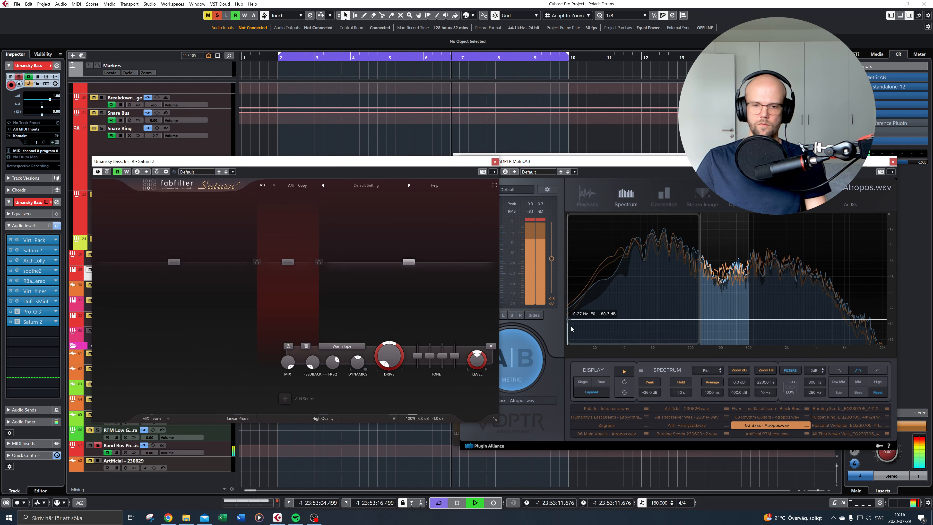
# Compare the mix with the Atropos reference in MetricAB's low mids and in its Mid range from 800 to 1969 Hz
pyautogui.click(525, 357)
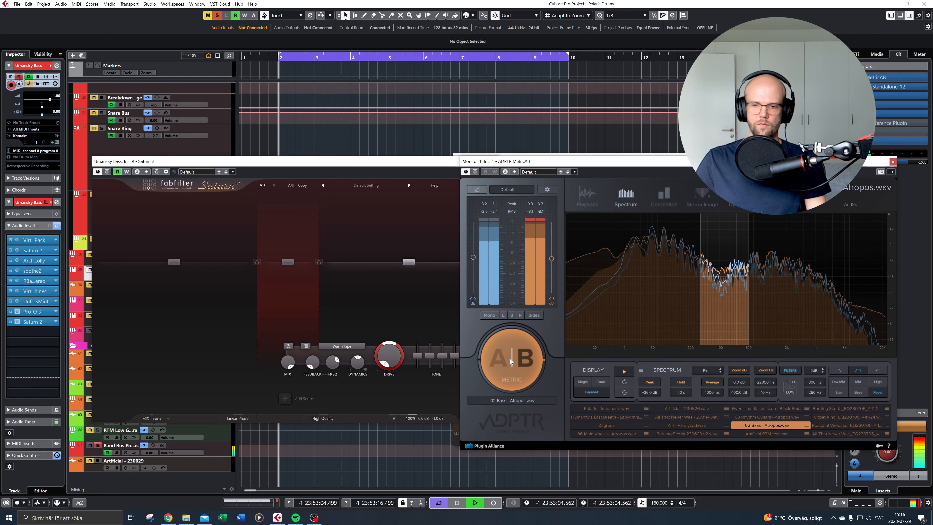
pyautogui.press('space')
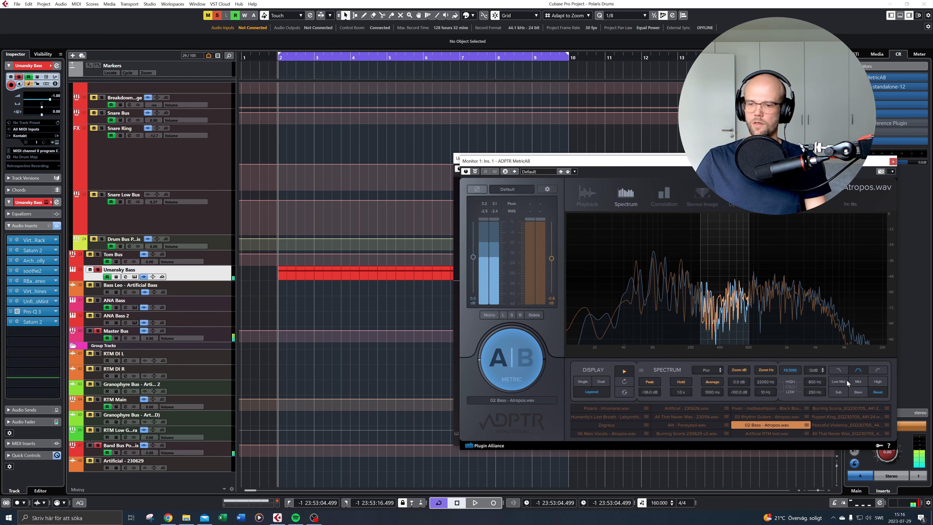
pyautogui.click(851, 381)
pyautogui.click(510, 357)
pyautogui.press('space')
pyautogui.click(512, 354)
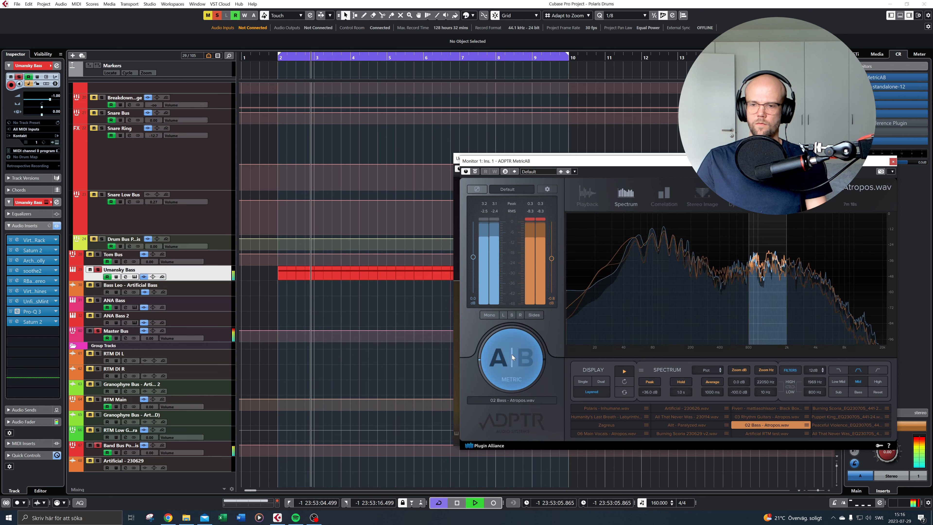
pyautogui.click(512, 354)
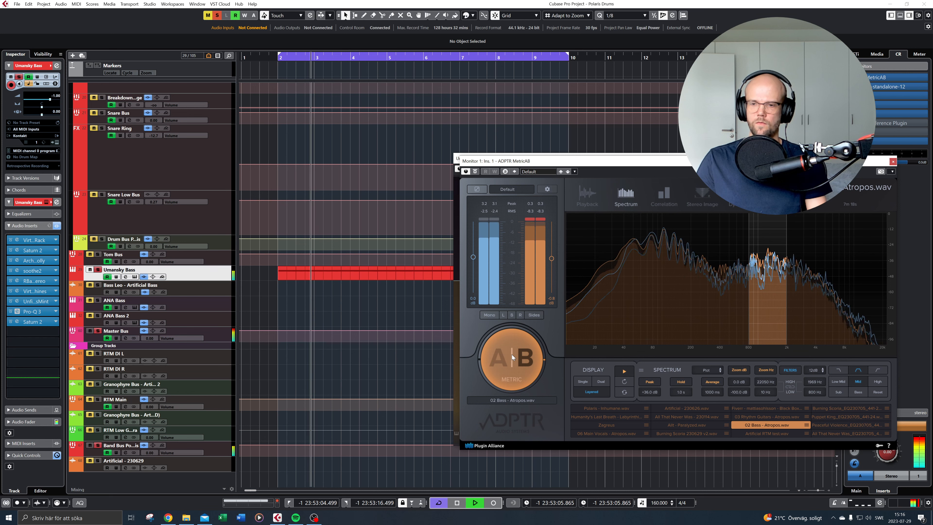
pyautogui.click(512, 354)
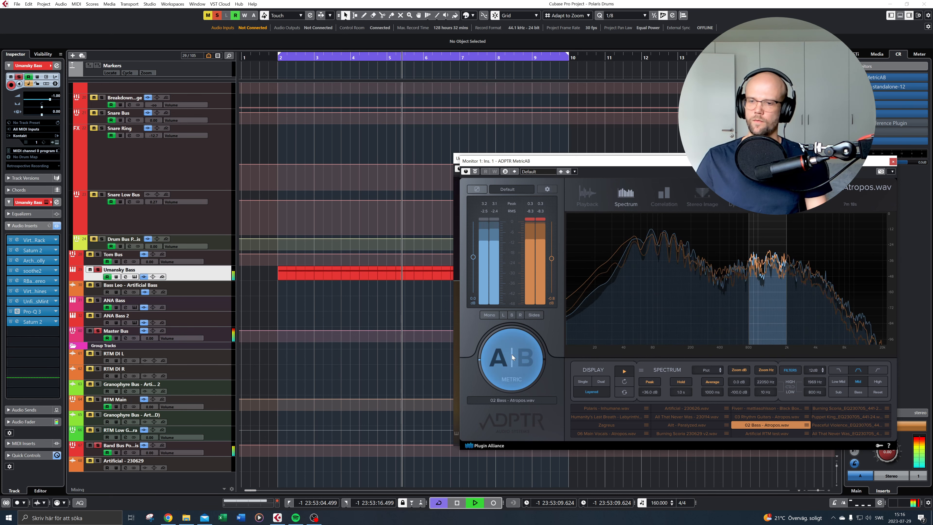
pyautogui.click(511, 354)
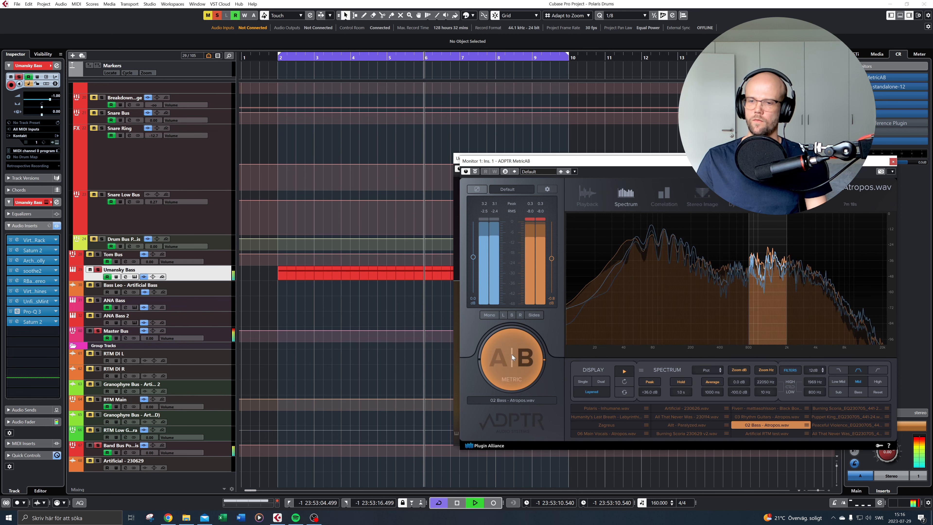
pyautogui.click(510, 356)
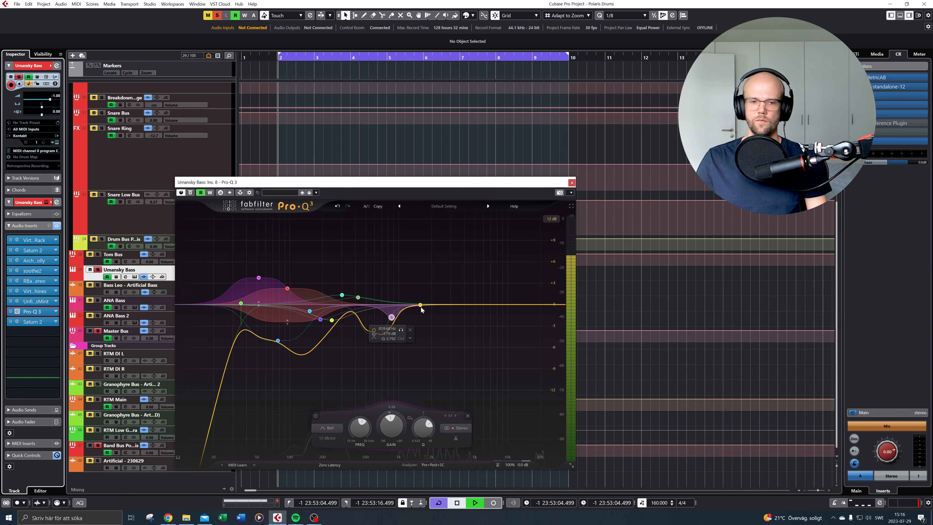
# Add a Pro-Q 3 bell cut of about -1.6 dB at 1526 Hz and a wide +1.2 dB bell near 1611 Hz
pyautogui.press('space')
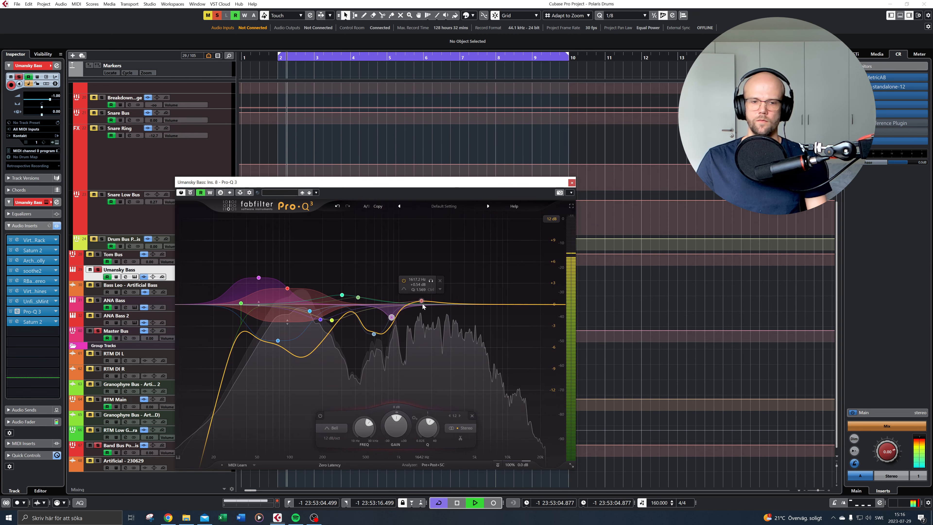
pyautogui.moveTo(420, 305)
pyautogui.mouseDown()
pyautogui.moveTo(419, 270)
pyautogui.moveTo(419, 318)
pyautogui.mouseUp()
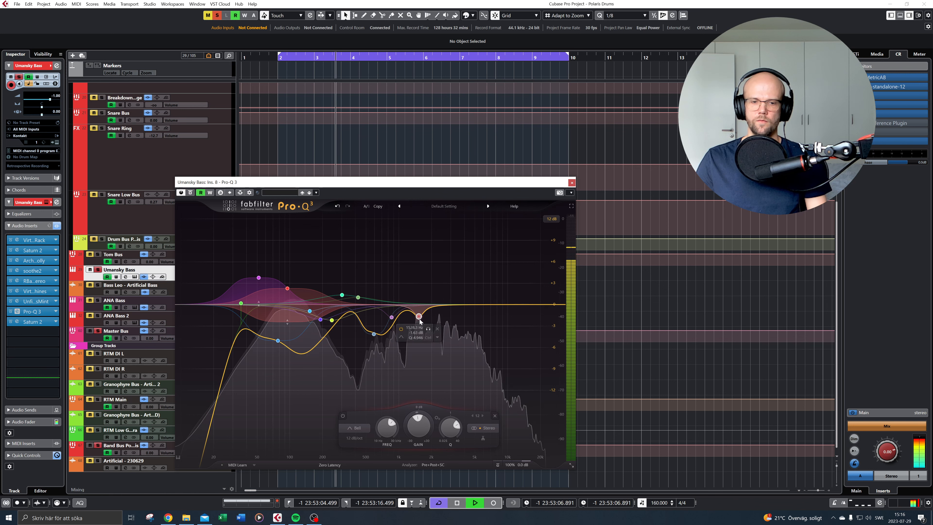
pyautogui.doubleClick(424, 290)
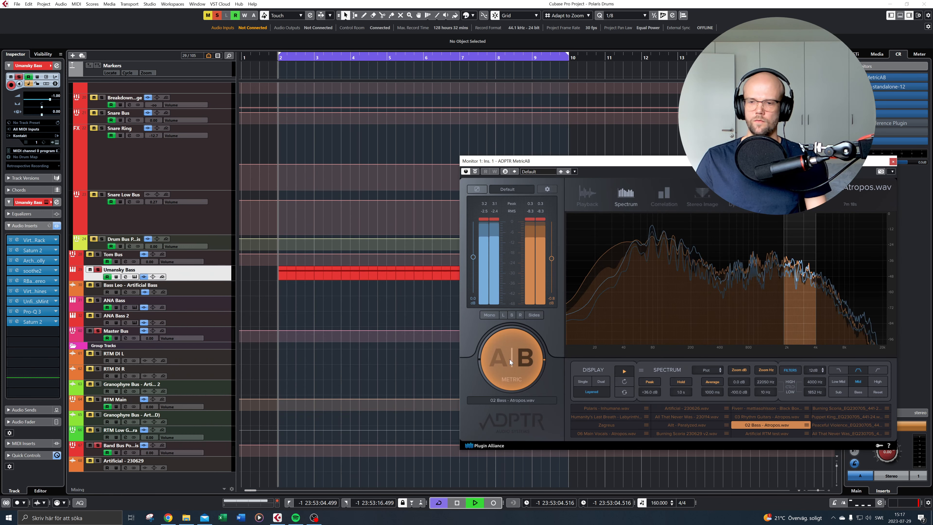
# Check 1852 to 4000 Hz against the reference and add an auditioned, narrow Pro-Q 3 cut near 2.8 kHz with a Q of about 10
pyautogui.click(509, 359)
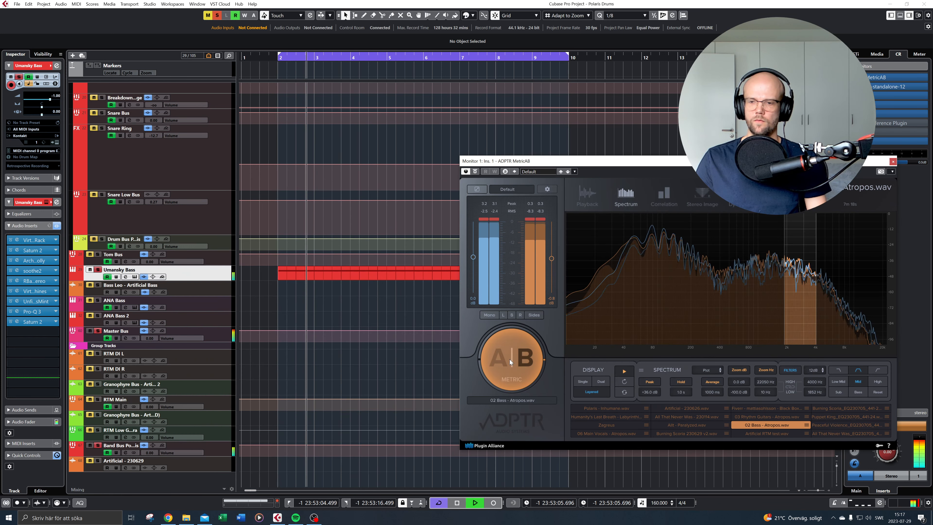
pyautogui.click(509, 359)
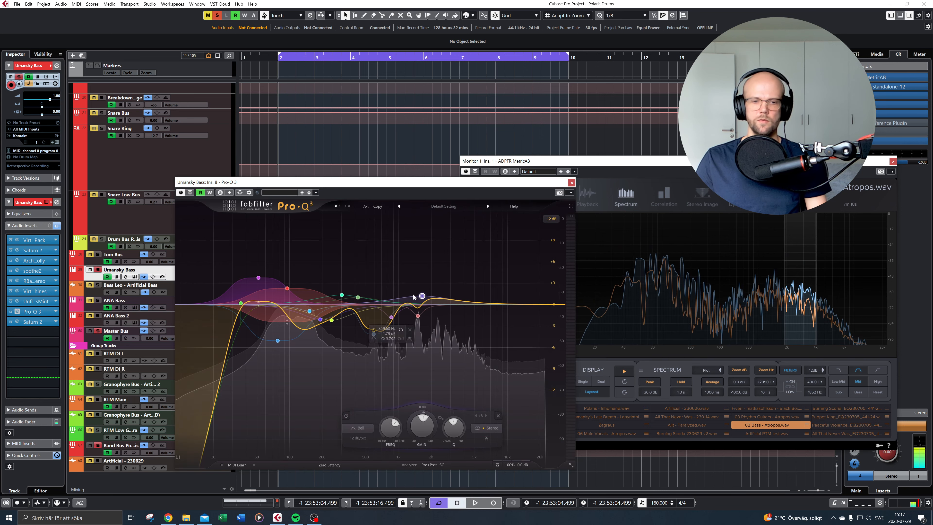
pyautogui.moveTo(412, 293); pyautogui.dragTo(443, 266)
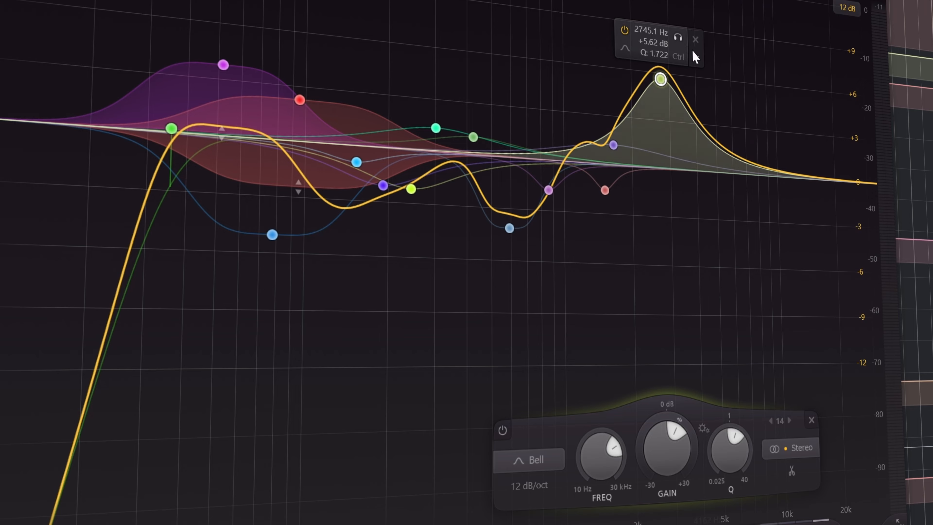
pyautogui.click(562, 151)
pyautogui.scroll(10, 677, 42)
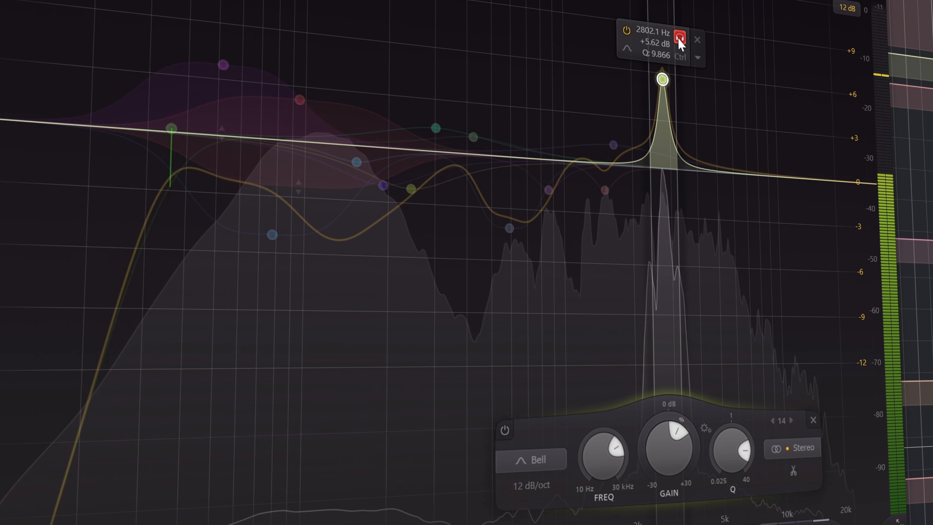
pyautogui.click(678, 38)
pyautogui.moveTo(668, 446); pyautogui.dragTo(669, 477)
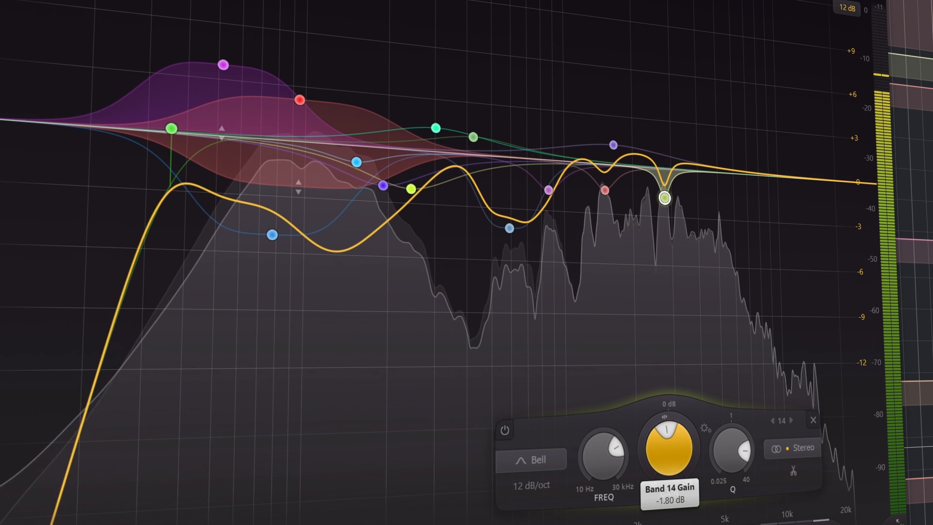
# Add a second very narrow bell near 2293 Hz with a Q of about 21.6 and lower its gain to about -3.3 dB
pyautogui.moveTo(641, 162); pyautogui.dragTo(643, 81)
pyautogui.moveTo(652, 431); pyautogui.dragTo(637, 509)
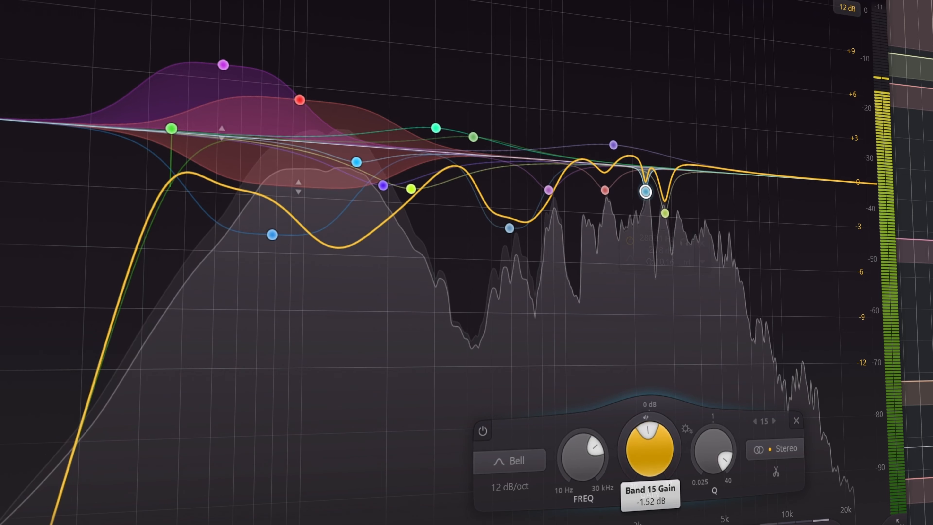
pyautogui.moveTo(650, 448); pyautogui.dragTo(649, 463)
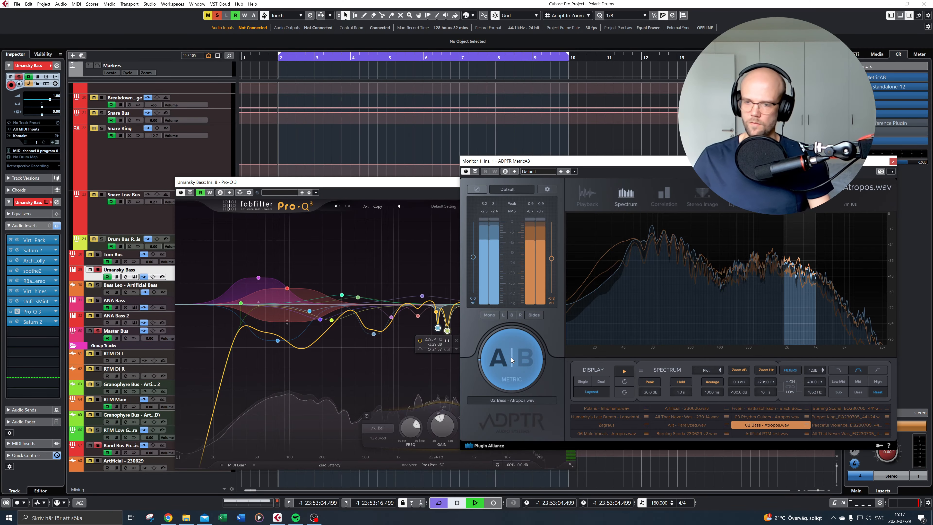
# Compare the 1852 to 4000 Hz range by repeatedly switching between the mix and the Atropos reference in MetricAB
pyautogui.click(510, 357)
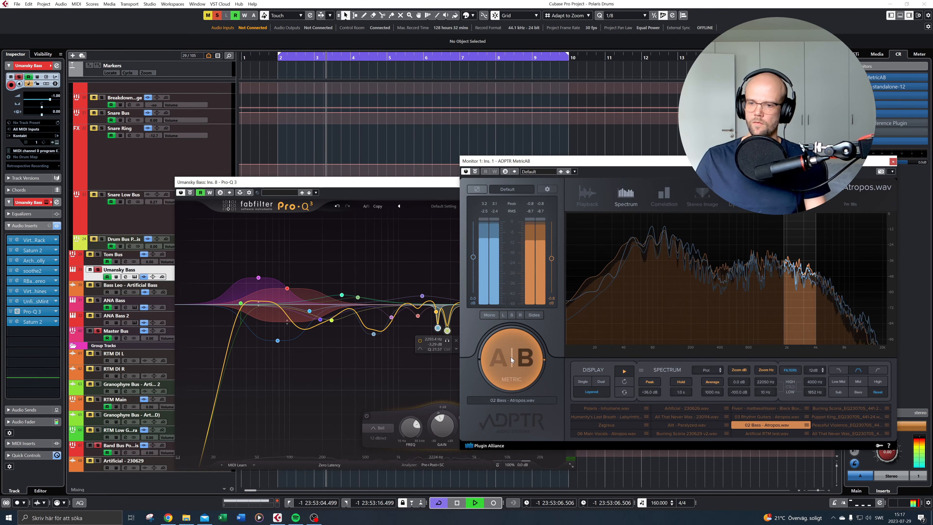
pyautogui.click(510, 357)
pyautogui.click(510, 357)
pyautogui.click(511, 357)
pyautogui.press('space')
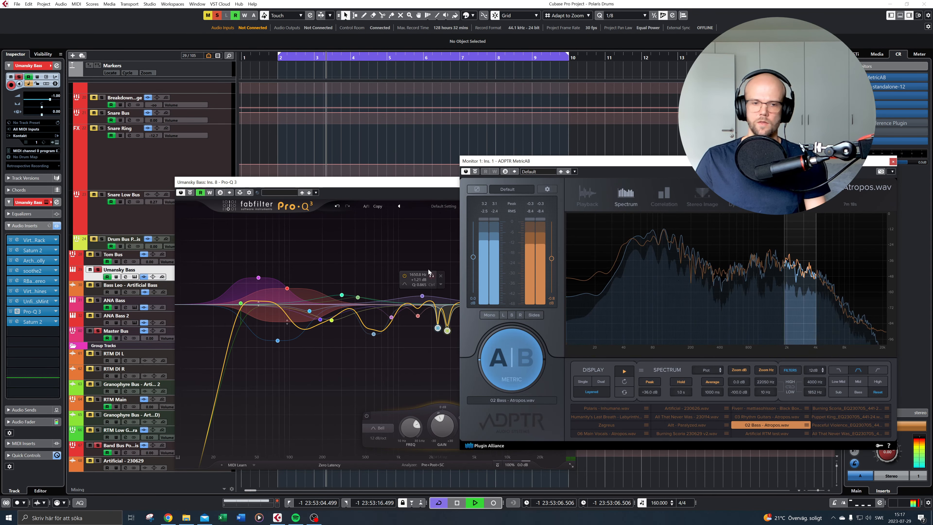
# Add a Pro-Q 3 bell of about +0.8 dB at 2555 Hz with a Q of 1, and recheck the upper mids against the reference
pyautogui.click(438, 257)
pyautogui.doubleClick(438, 295)
pyautogui.moveTo(439, 297); pyautogui.dragTo(444, 301)
pyautogui.press('space')
pyautogui.click(584, 177)
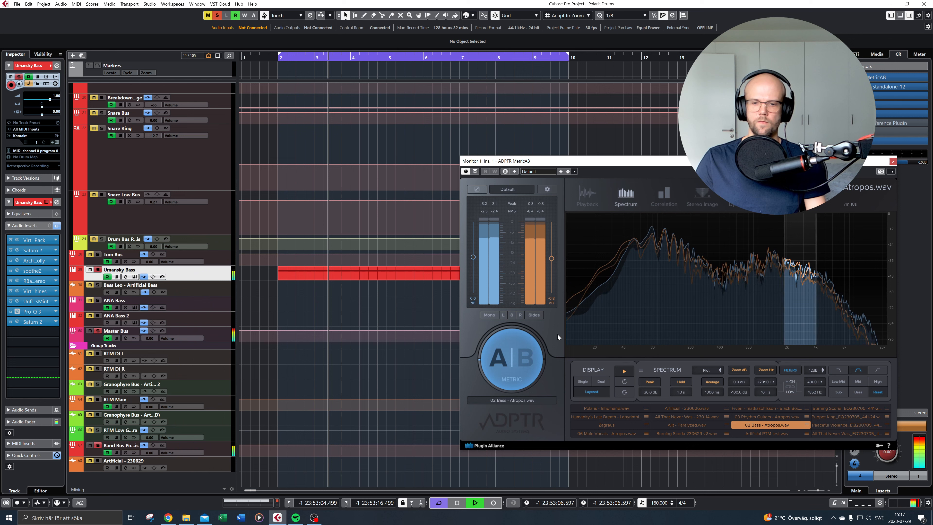
pyautogui.click(513, 365)
pyautogui.click(502, 363)
# Filter MetricAB to the High range from 4000 to 22050 Hz and compare the mix's top end with the Atropos reference
pyautogui.click(877, 382)
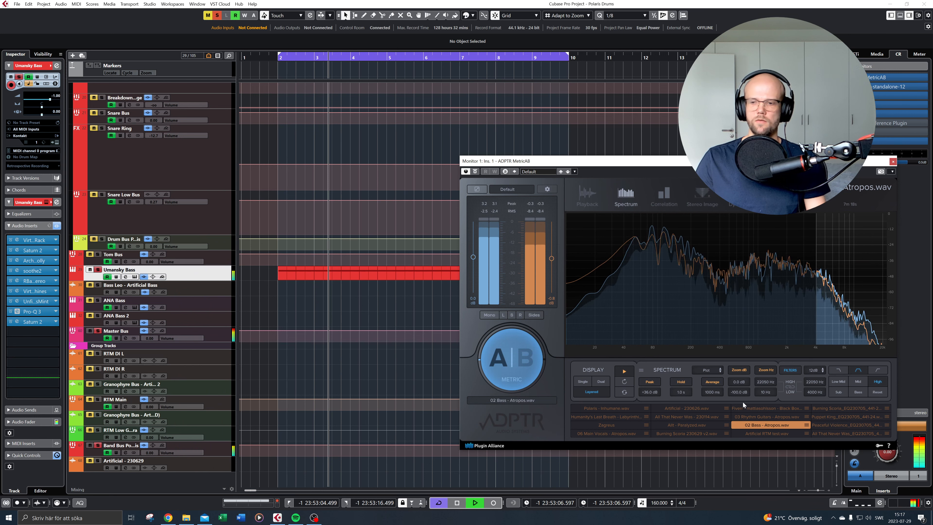
pyautogui.click(508, 363)
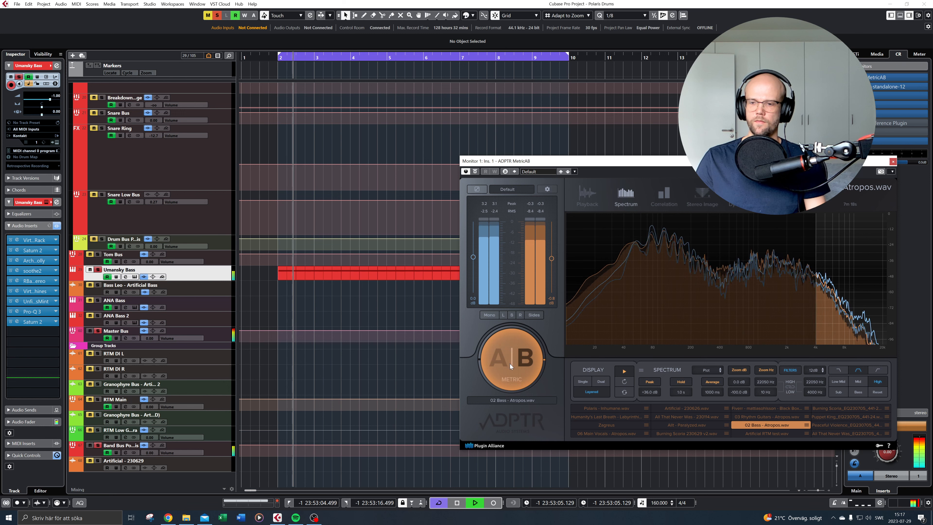
pyautogui.click(510, 364)
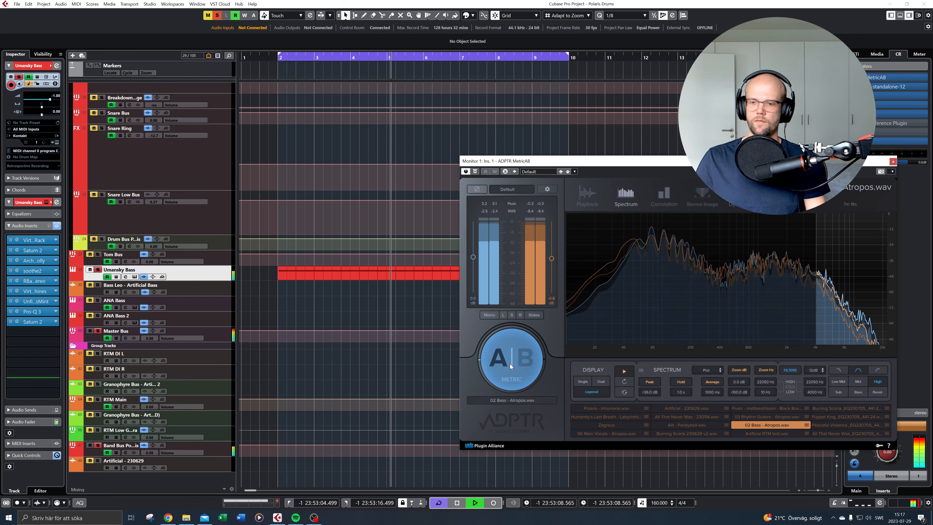
pyautogui.click(509, 363)
pyautogui.click(509, 364)
pyautogui.press('space')
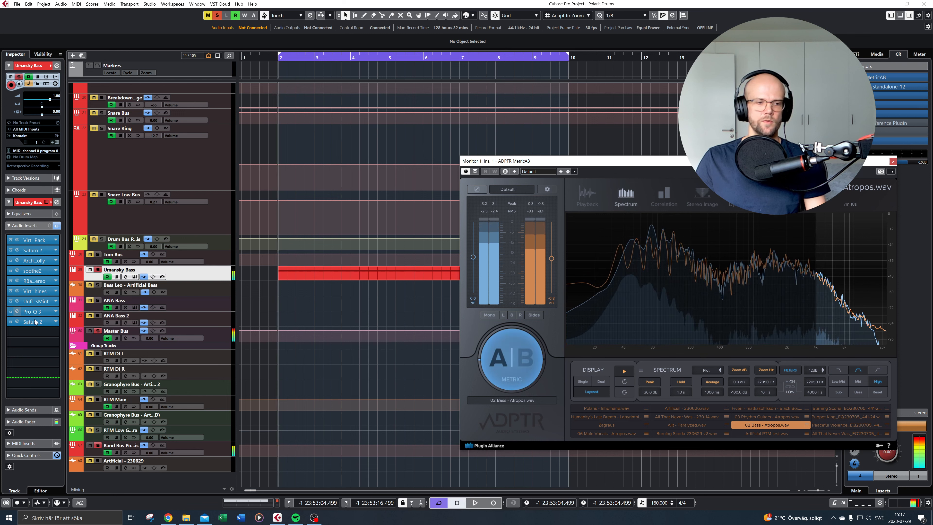
# Add a 12 dB/oct high cut in Pro-Q 3 on the Umansky Bass at about 7829 Hz
pyautogui.click(32, 311)
pyautogui.moveTo(548, 302); pyautogui.dragTo(496, 303)
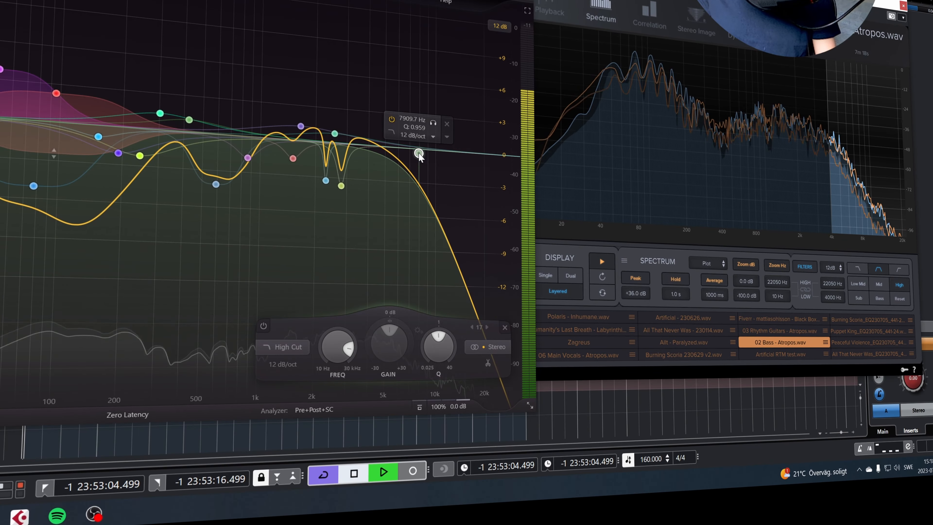
pyautogui.moveTo(418, 155); pyautogui.dragTo(417, 155)
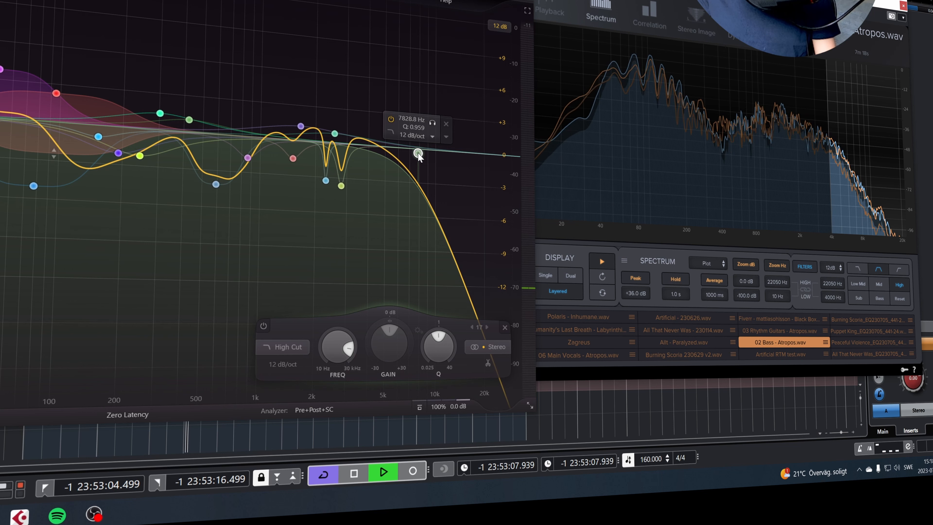
pyautogui.press('space')
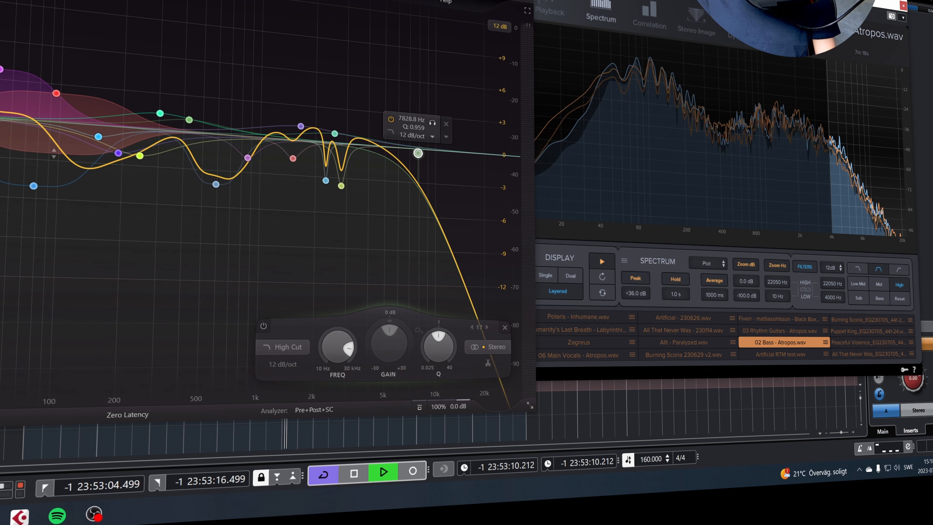
# Close Pro-Q 3 and recheck the top end above 4000 Hz by switching between the mix and the reference in MetricAB
pyautogui.click(529, 1)
pyautogui.press('space')
pyautogui.press('space')
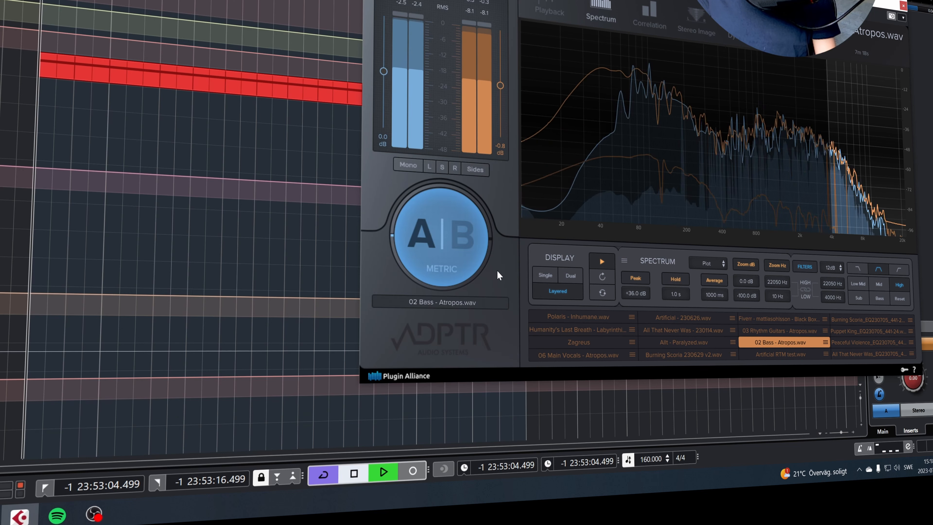
pyautogui.click(448, 247)
pyautogui.click(445, 247)
pyautogui.click(444, 247)
pyautogui.click(443, 247)
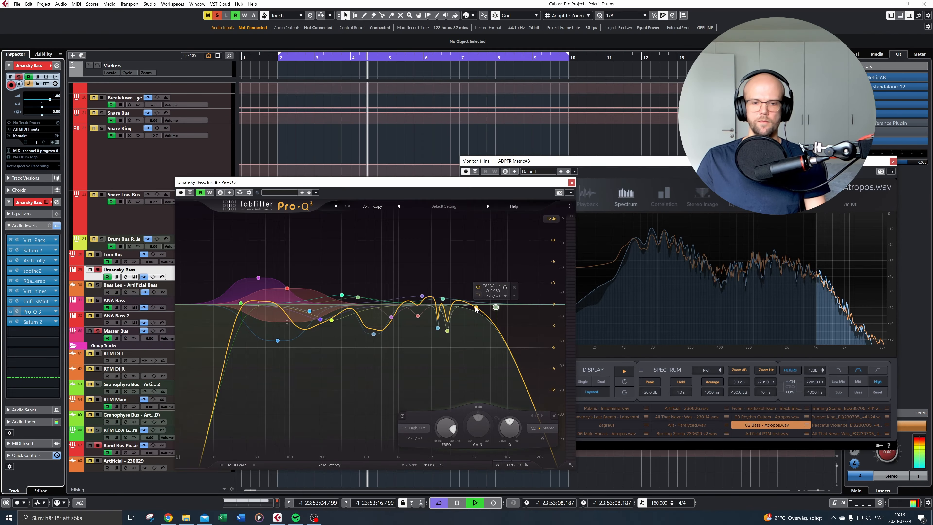
# Add a narrow Pro-Q 3 cut of about 3 dB near 3.2 kHz with a Q of 27.62, soloing the band to locate it
pyautogui.press('space')
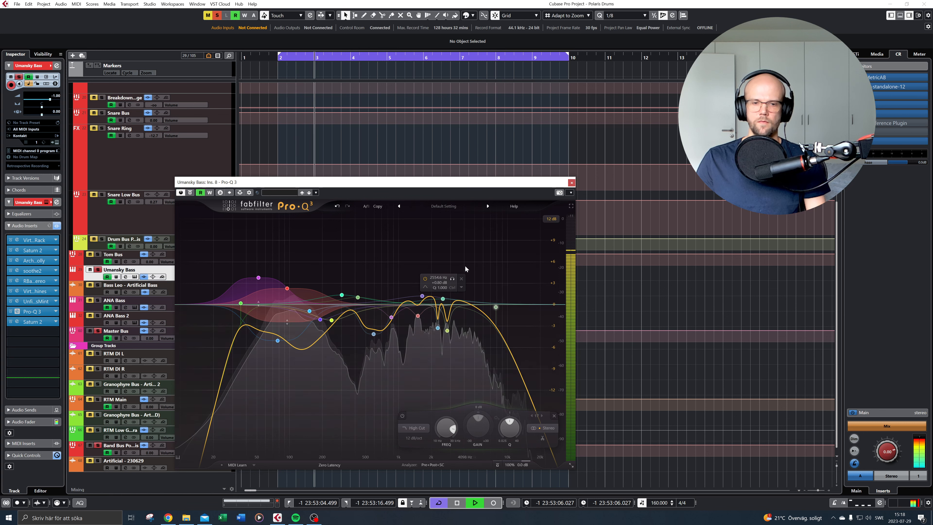
pyautogui.moveTo(465, 265); pyautogui.dragTo(453, 243)
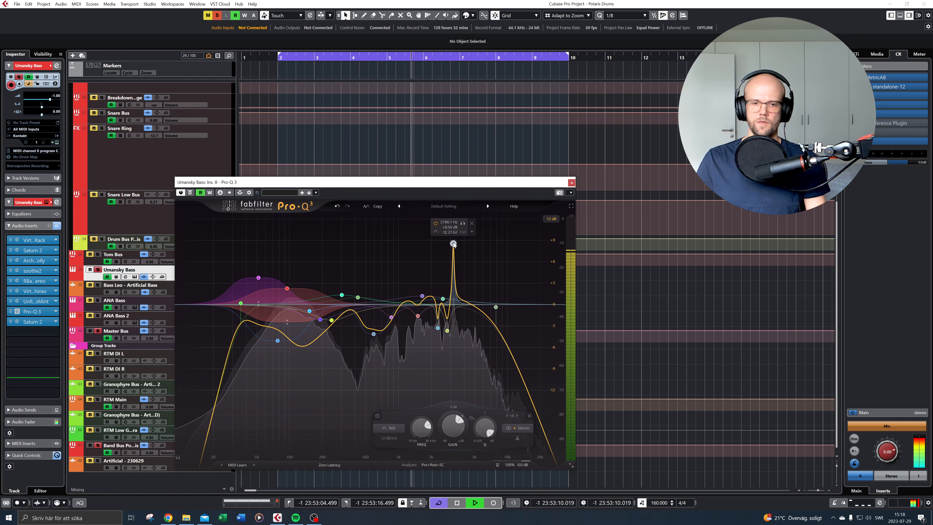
pyautogui.click(464, 223)
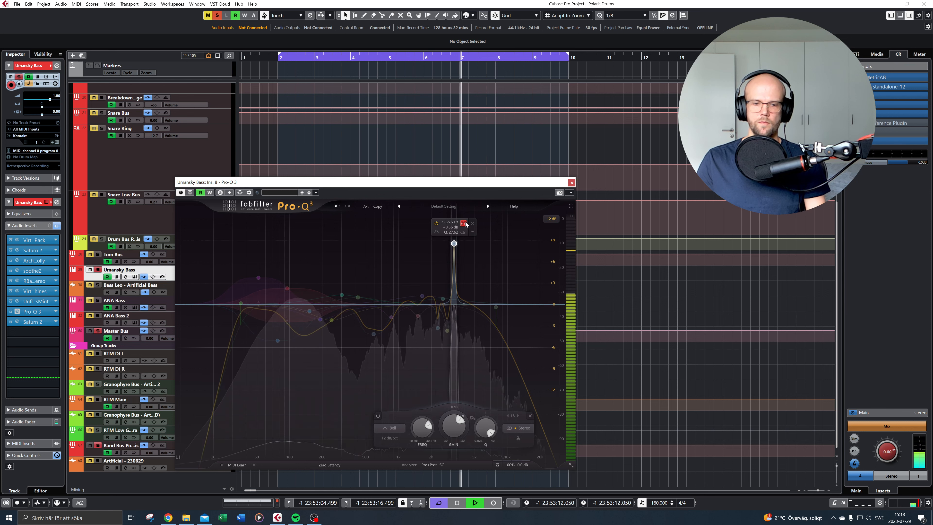
pyautogui.moveTo(453, 427); pyautogui.dragTo(448, 472)
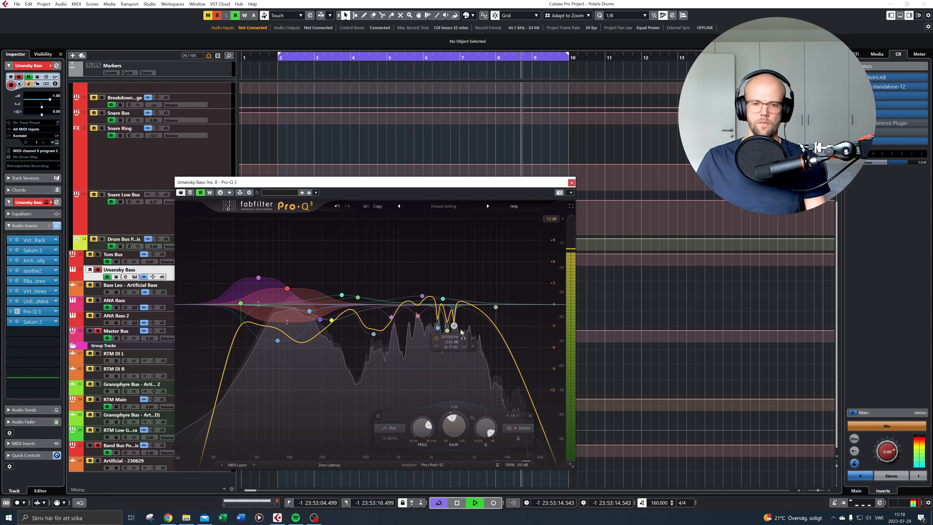
# Add a 24 dB/oct Pro-Q 3 bell cut of -3.02 dB at about 4.6 kHz, soloing the band to hear that range
pyautogui.doubleClick(474, 268)
pyautogui.moveTo(475, 269)
pyautogui.mouseDown()
pyautogui.moveTo(473, 249)
pyautogui.moveTo(471, 266)
pyautogui.mouseUp()
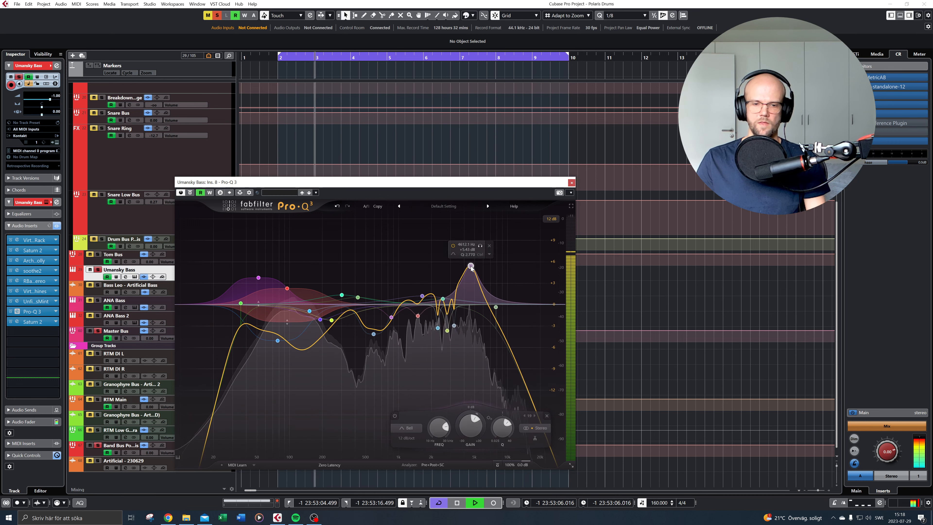
pyautogui.click(409, 441)
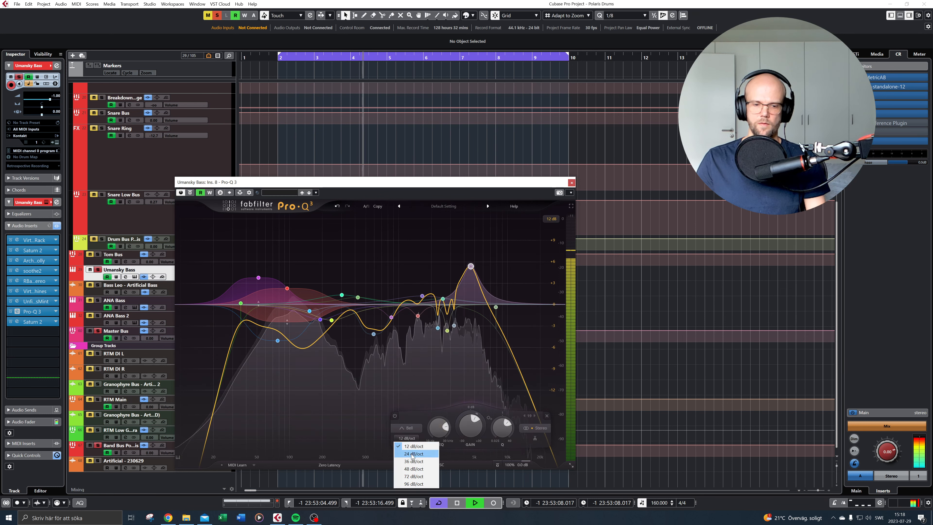
pyautogui.click(407, 453)
pyautogui.click(480, 246)
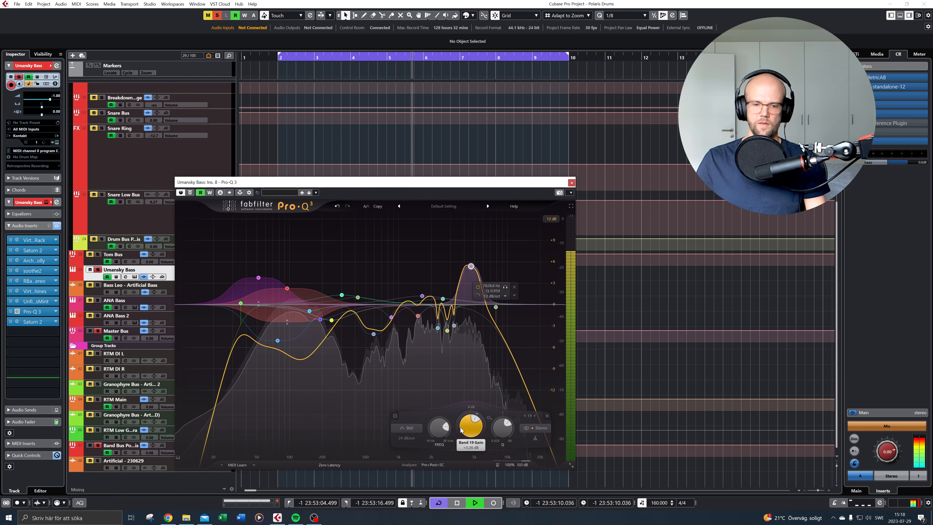
pyautogui.moveTo(471, 424); pyautogui.dragTo(460, 468)
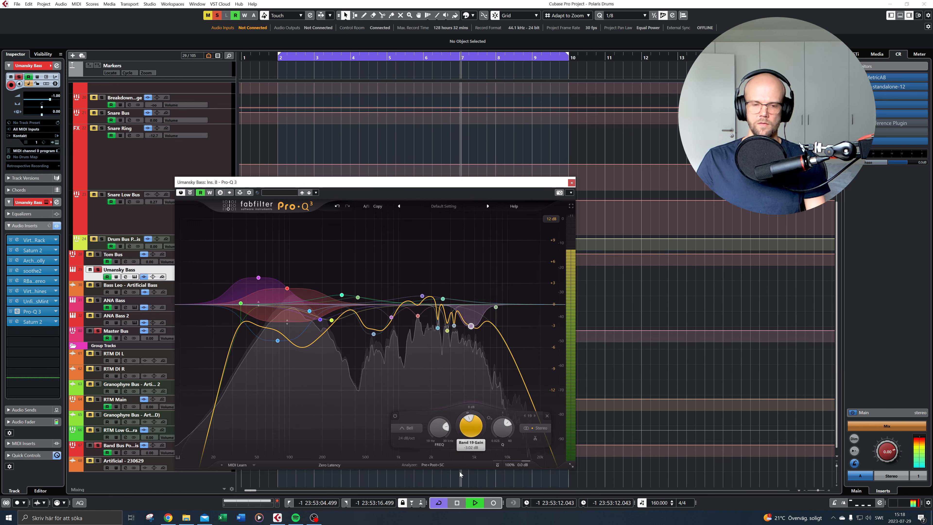
pyautogui.click(480, 338)
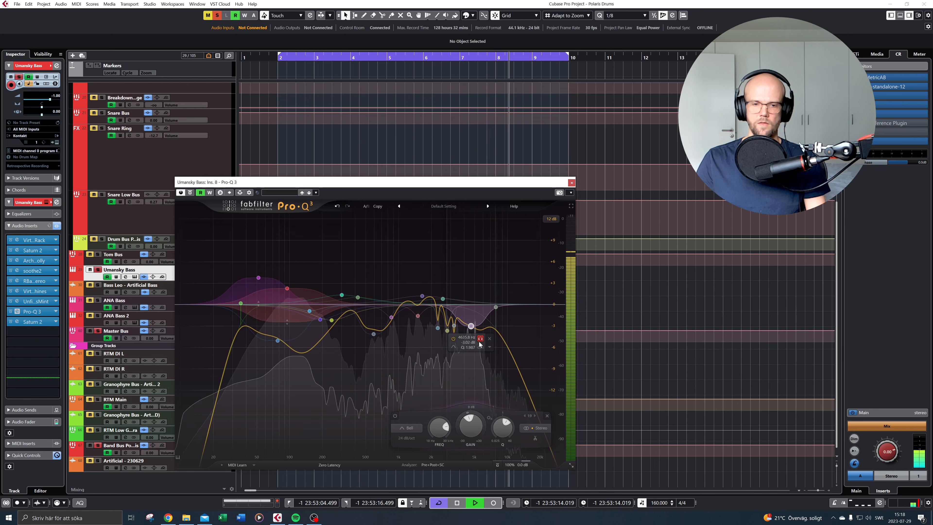
# Close Pro-Q 3 and compare the mix's range above 4000 Hz with the Atropos reference in MetricAB
pyautogui.click(572, 182)
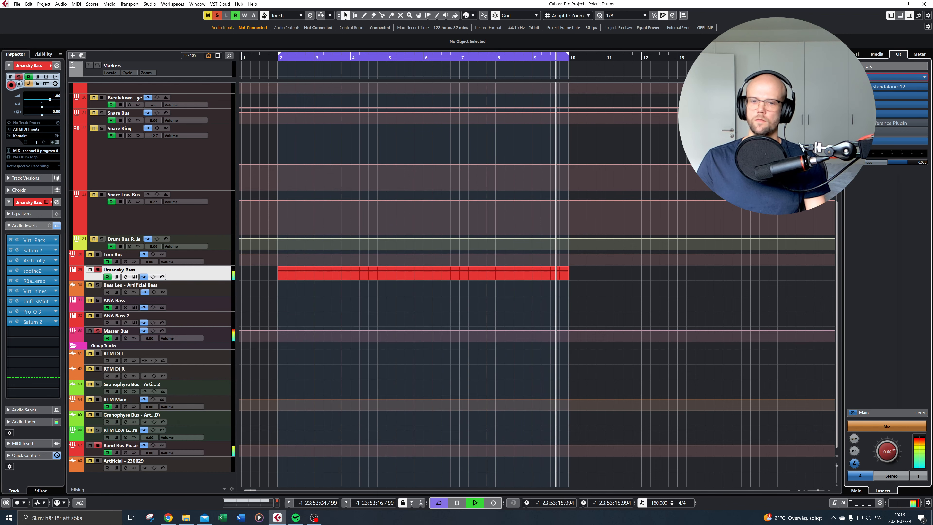
pyautogui.click(526, 360)
pyautogui.click(523, 361)
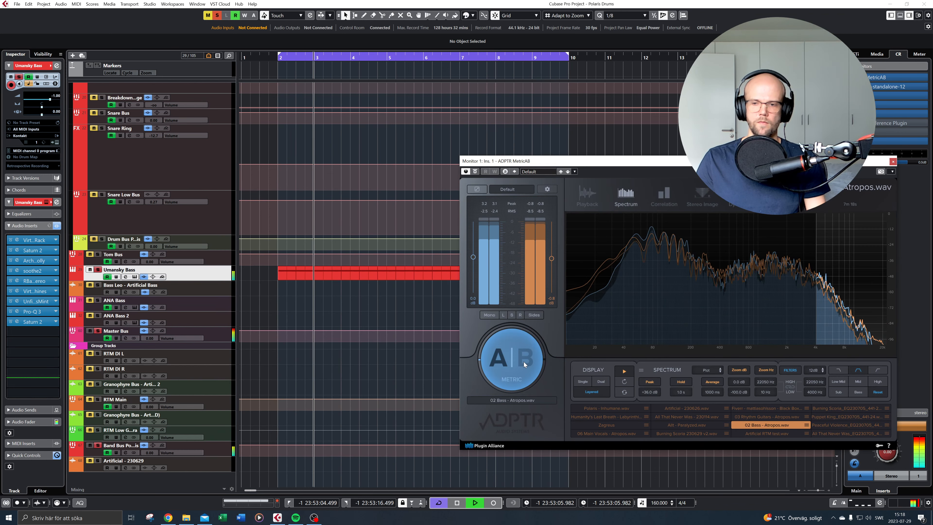
pyautogui.click(523, 361)
pyautogui.click(523, 361)
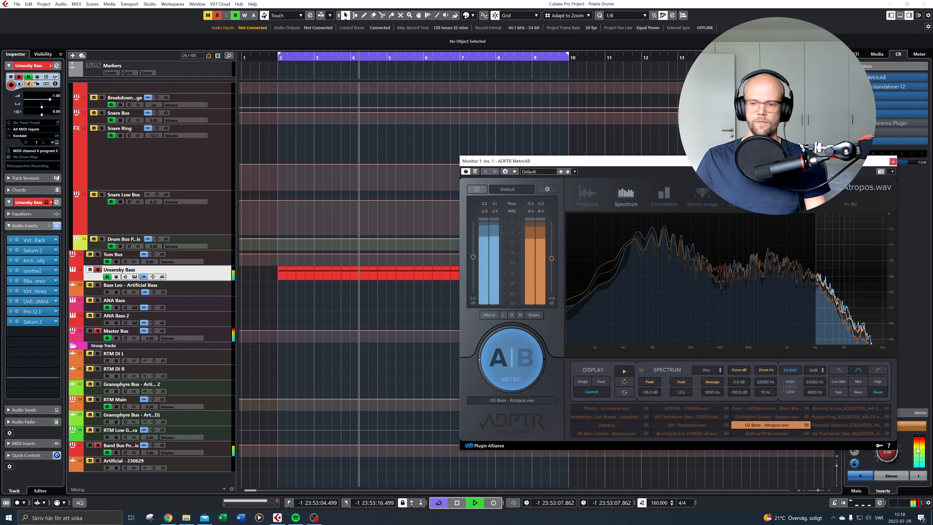
# Compare the full-range bass tone with the Atropos reference in MetricAB, switching repeatedly between mix and reference, and stop playback
pyautogui.press('space')
pyautogui.press('space')
pyautogui.click(504, 361)
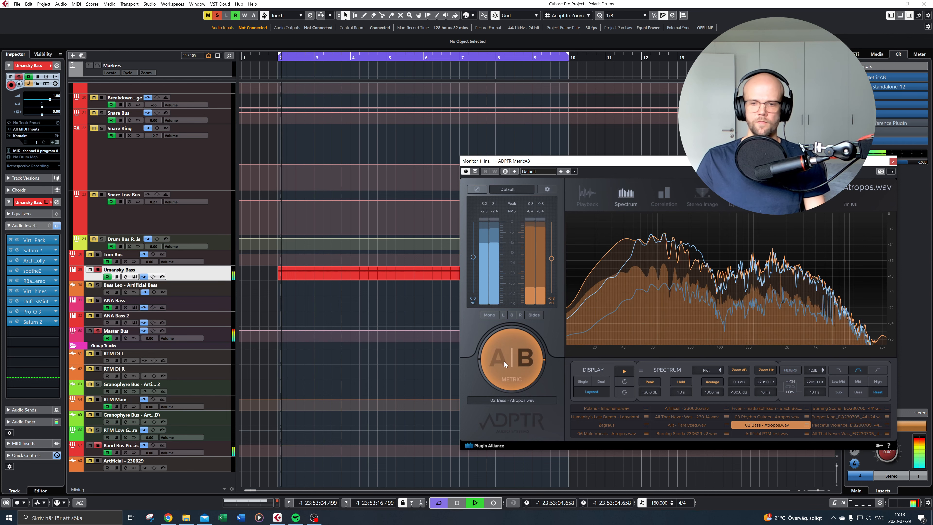
pyautogui.click(505, 361)
pyautogui.click(504, 361)
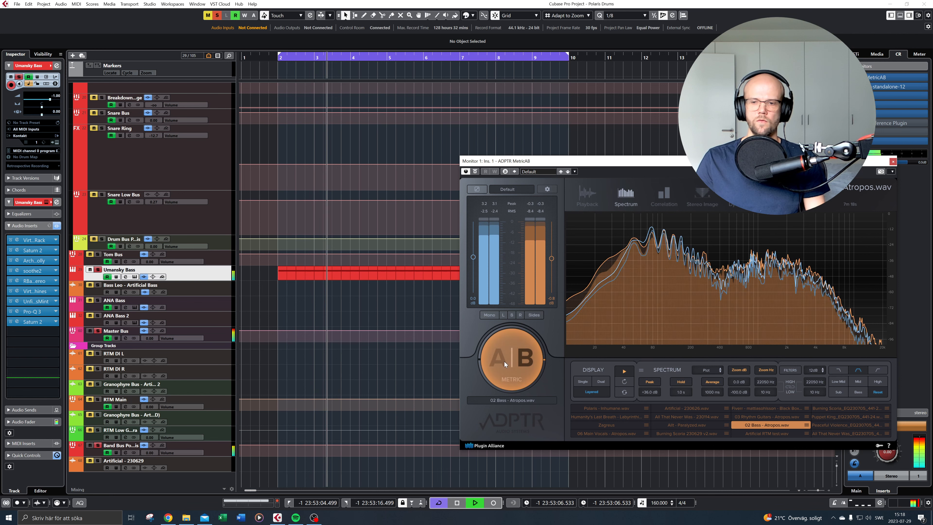
pyautogui.click(504, 361)
pyautogui.click(504, 362)
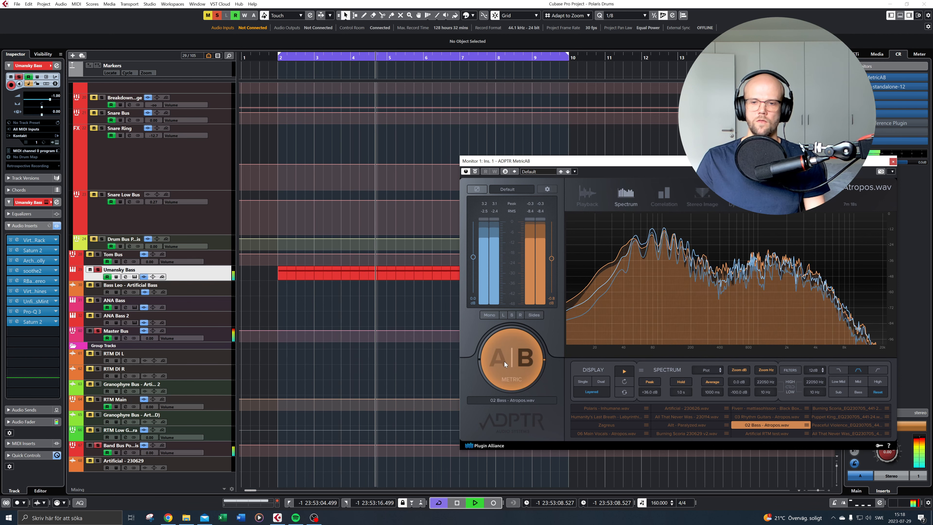
pyautogui.click(504, 361)
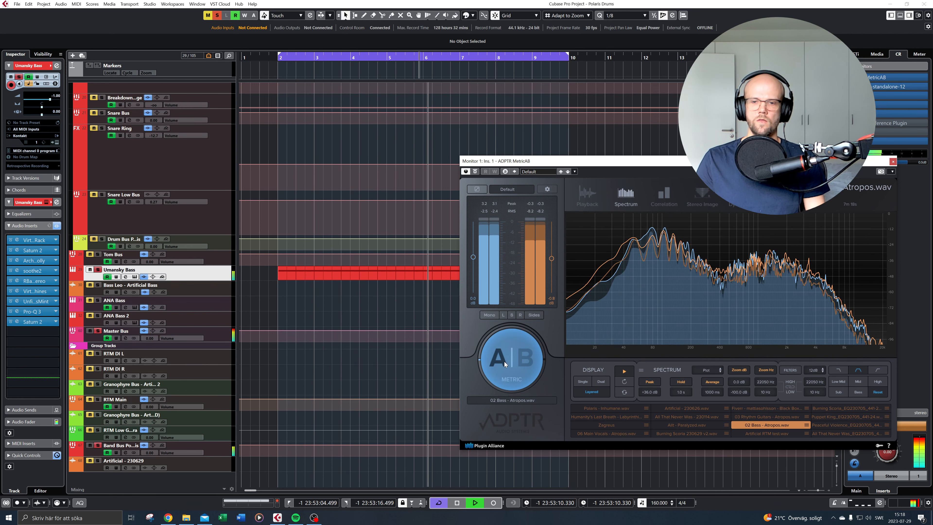
pyautogui.click(504, 362)
pyautogui.click(504, 362)
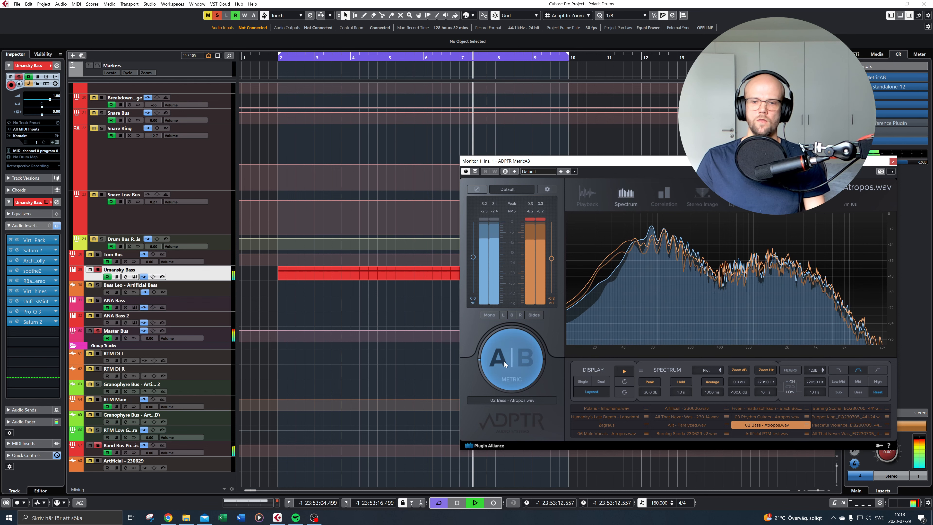
pyautogui.click(504, 362)
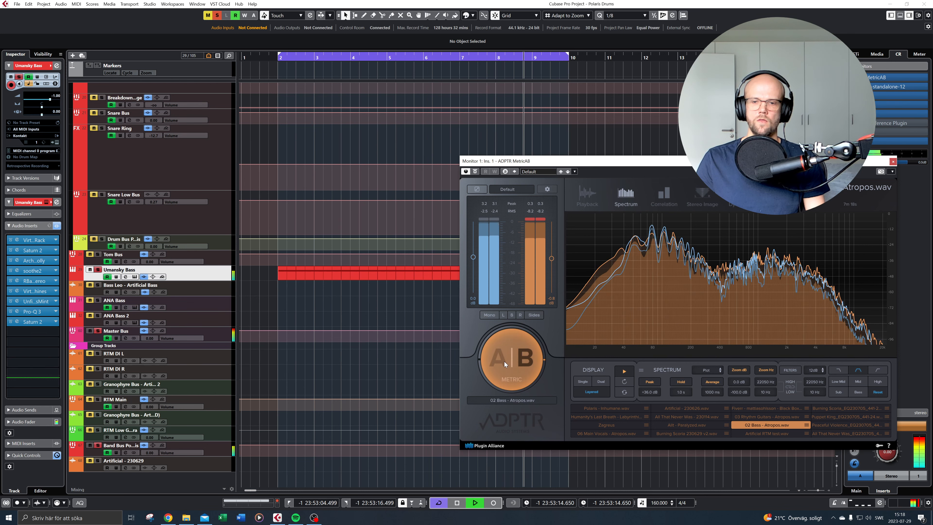
pyautogui.click(504, 361)
pyautogui.press('space')
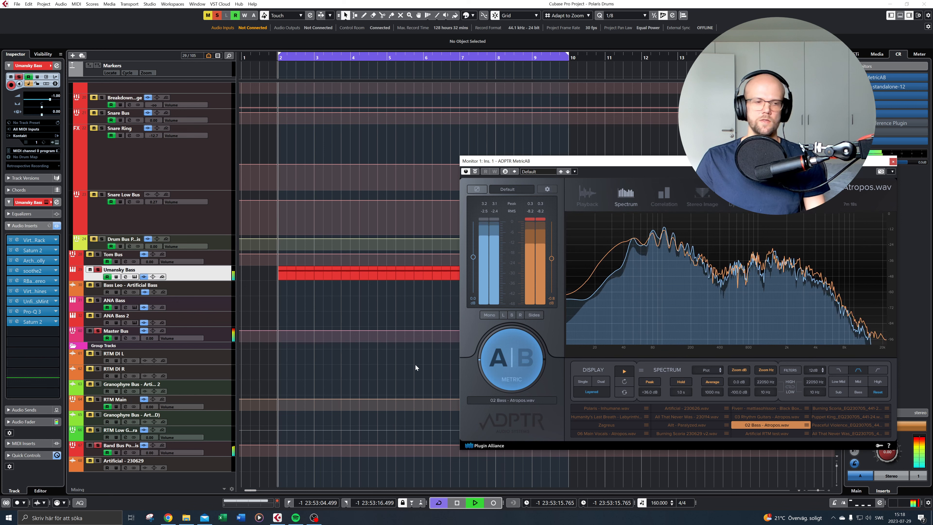
# Insert Pro-MB after the last Saturn 2 on the Umansky Bass and compress its low band with a range of about -12.6 dB
pyautogui.click(53, 332)
pyautogui.write('mb')
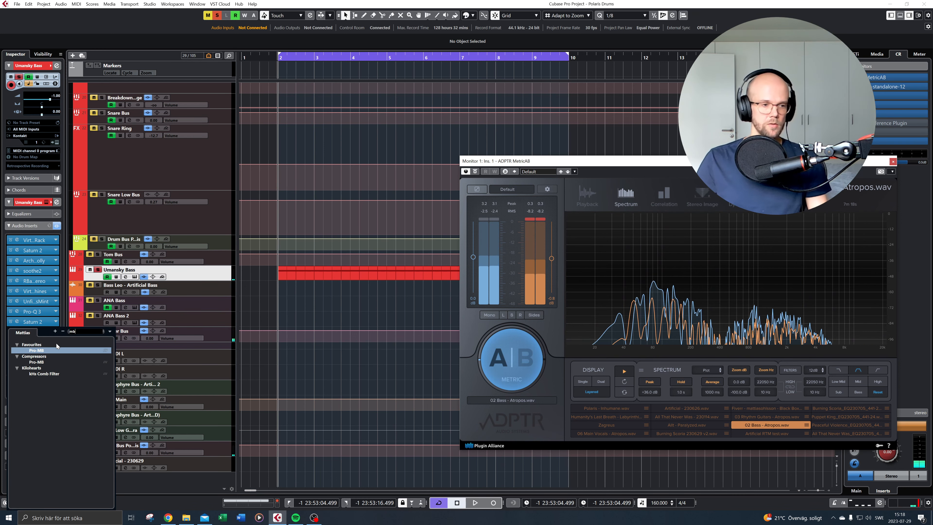
pyautogui.click(55, 350)
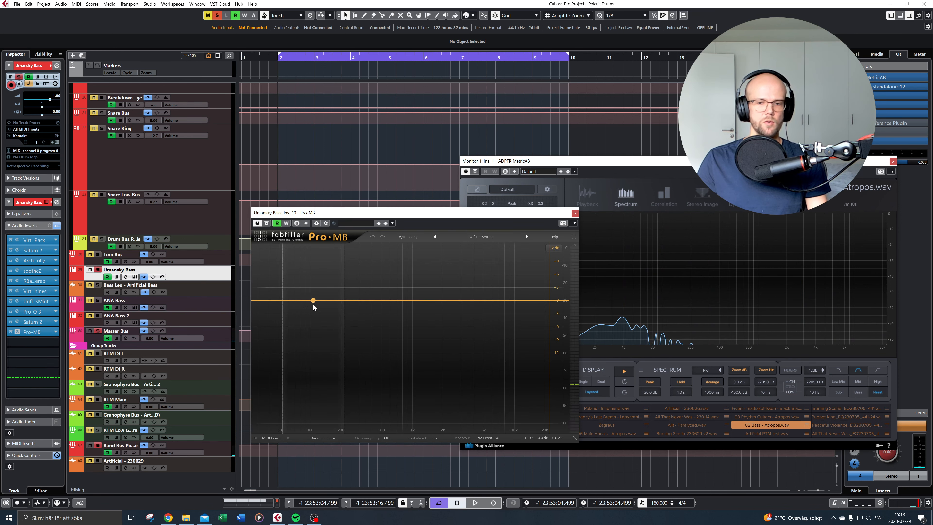
pyautogui.moveTo(296, 304); pyautogui.dragTo(340, 354)
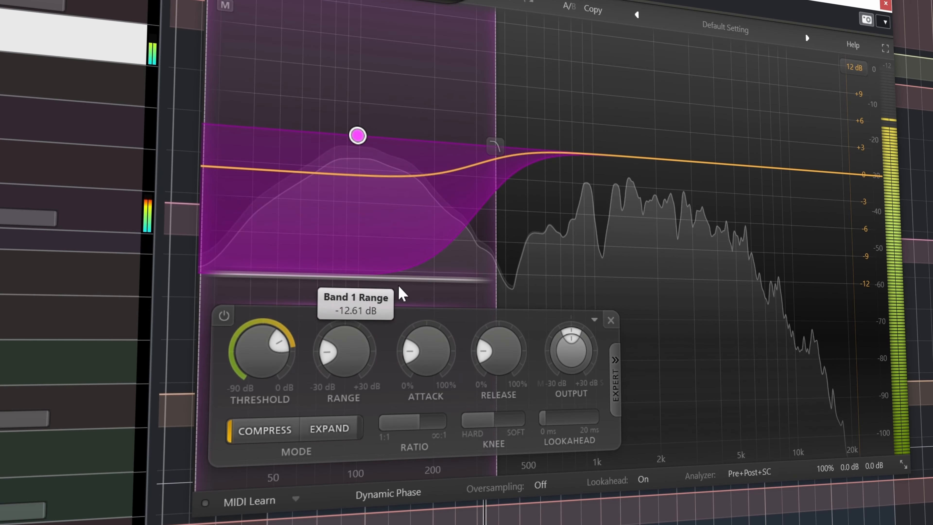
pyautogui.moveTo(496, 95); pyautogui.dragTo(501, 96)
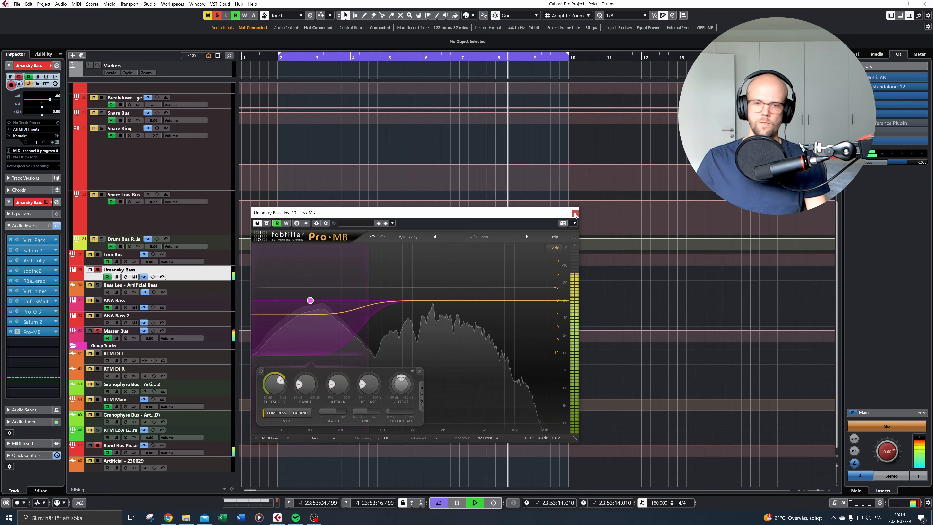
pyautogui.click(885, 4)
# Open MetricAB and compare the bass with its compressed low end against the Atropos reference, stopping playback when finished
pyautogui.click(857, 77)
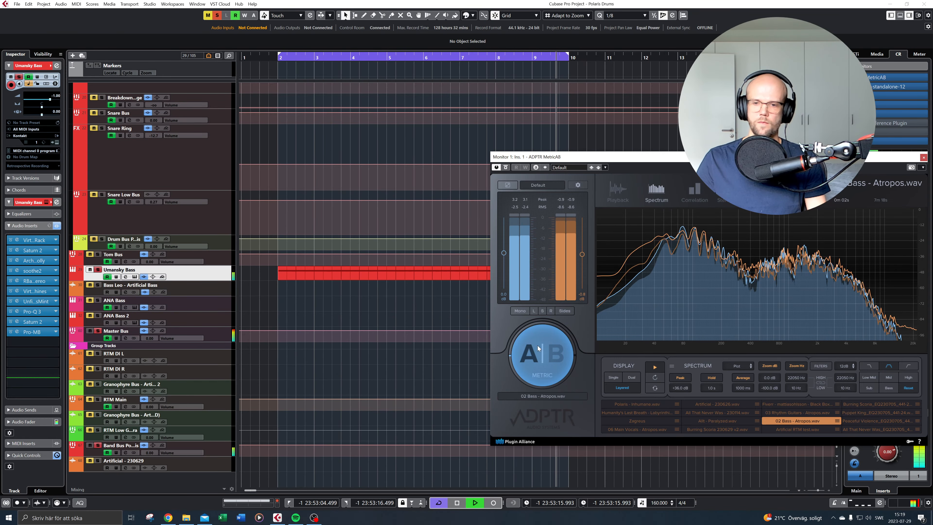
pyautogui.click(532, 349)
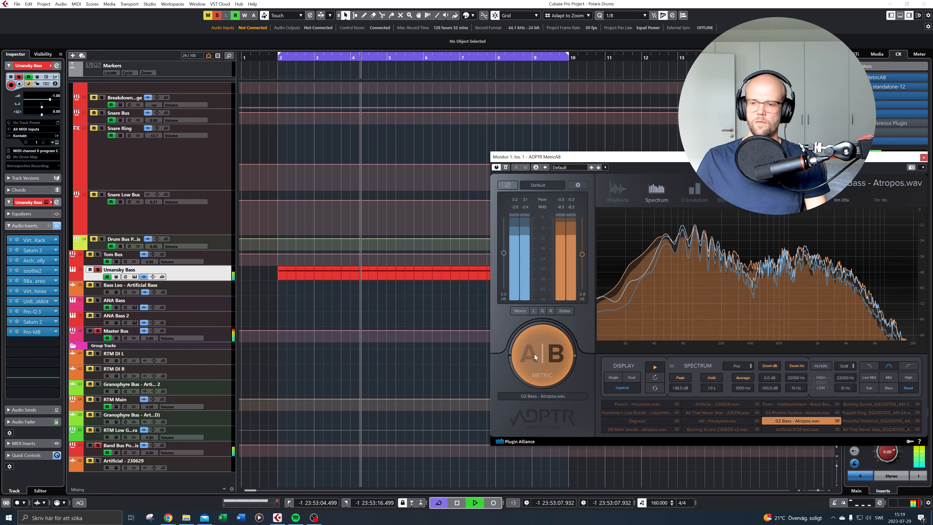
pyautogui.click(534, 354)
pyautogui.press('space')
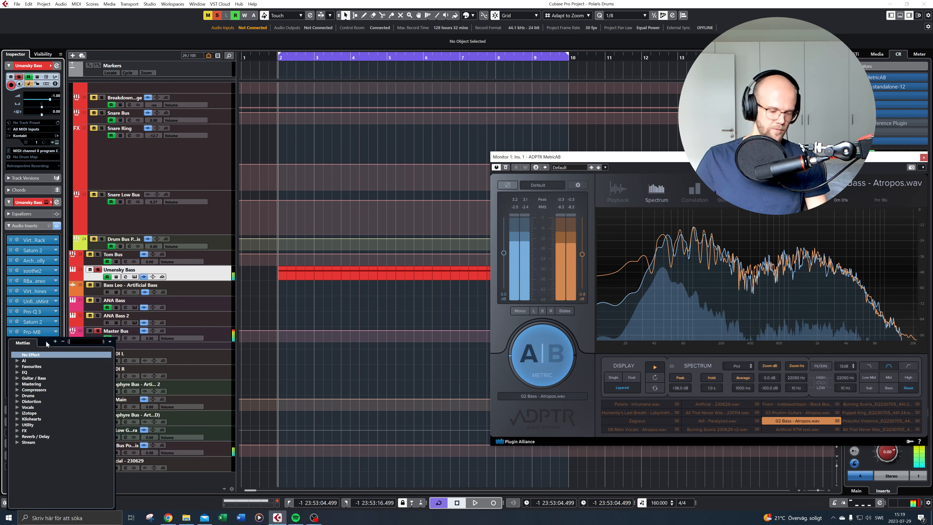
# Insert the L1 limiter Stereo after Pro-MB with threshold and out ceiling at -17.0 dB, and check the level on the Umansky Bass channel meter
pyautogui.click(47, 344)
pyautogui.write('l1')
pyautogui.click(56, 372)
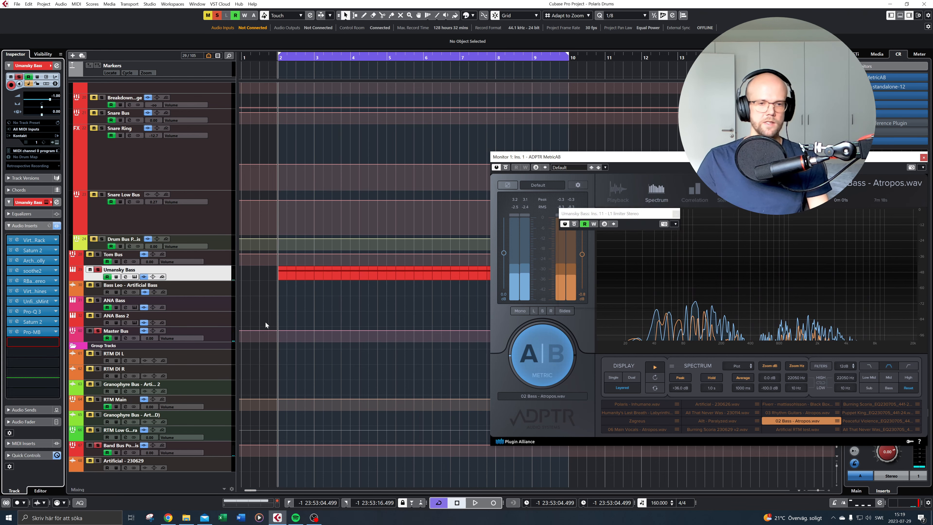
pyautogui.moveTo(617, 214); pyautogui.dragTo(339, 237)
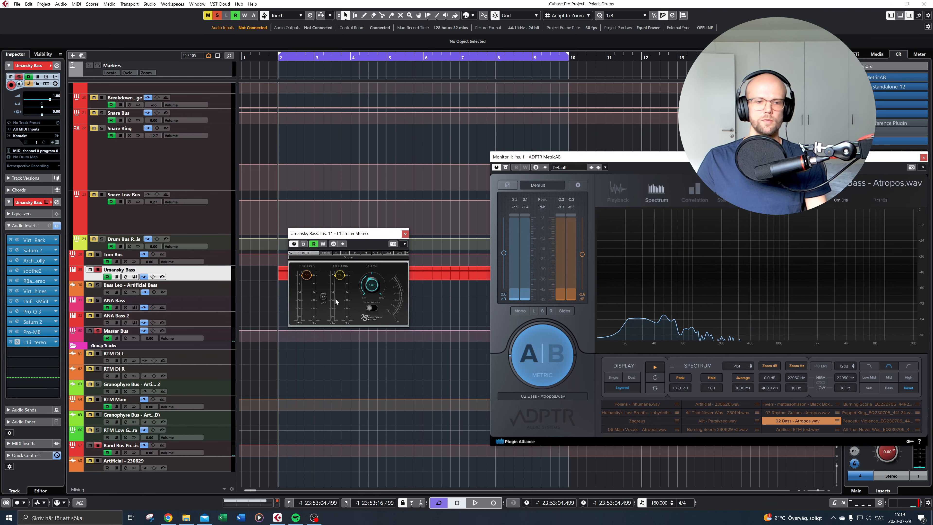
pyautogui.press('space')
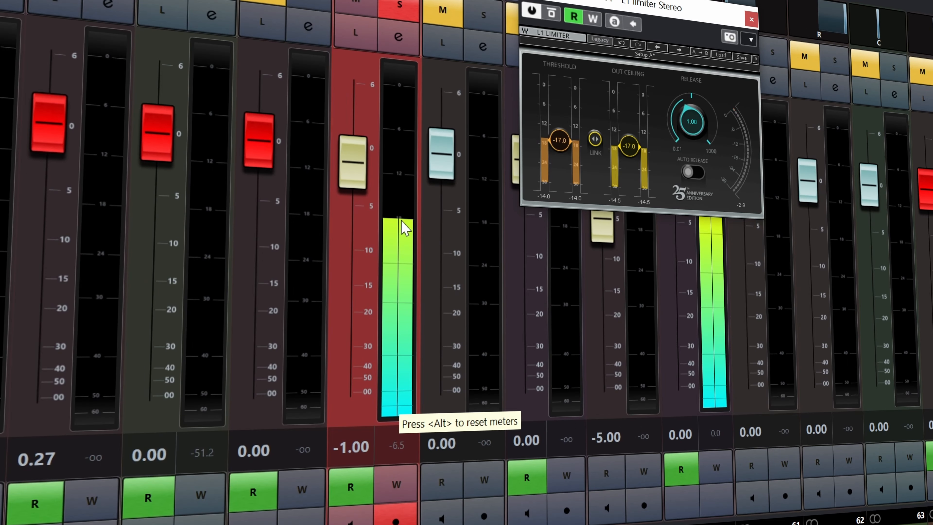
pyautogui.click(750, 19)
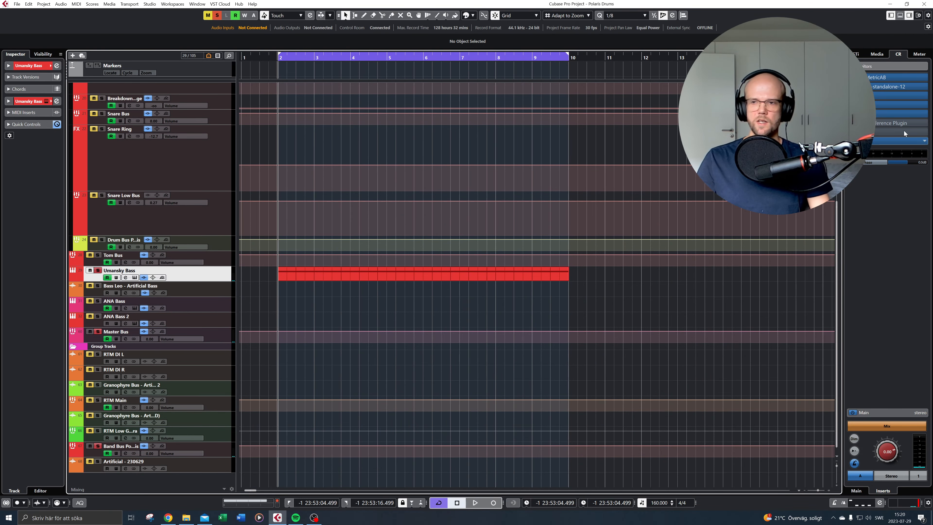
# Reopen MetricAB with its mix and reference switch in view for another comparison with Atropos
pyautogui.click(873, 75)
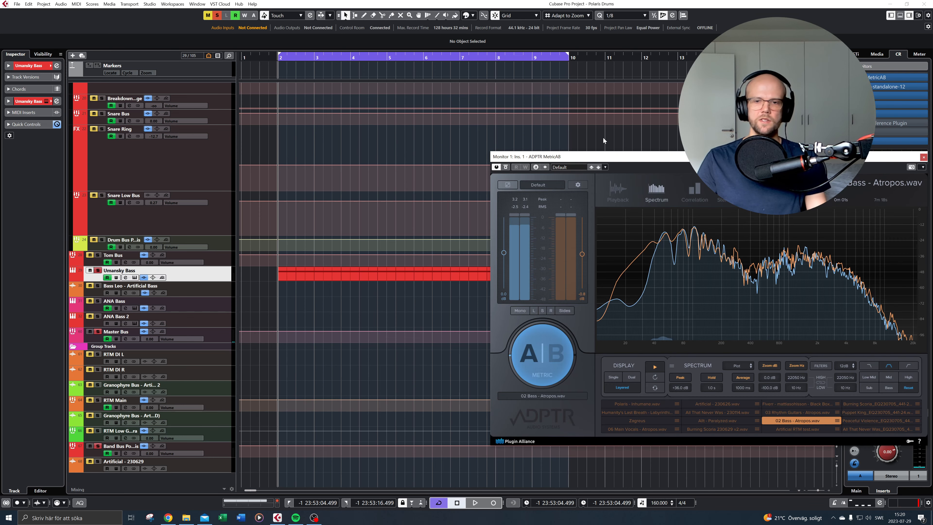
pyautogui.moveTo(603, 153); pyautogui.dragTo(552, 167)
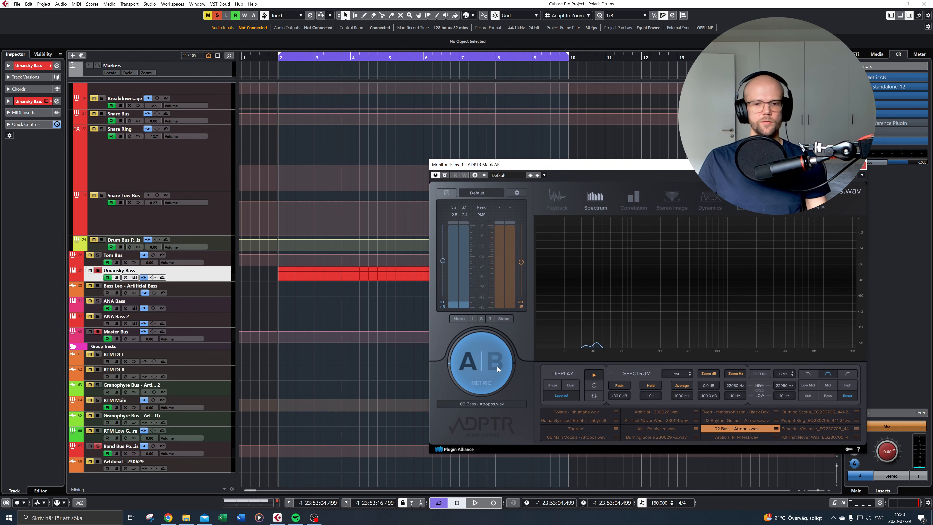